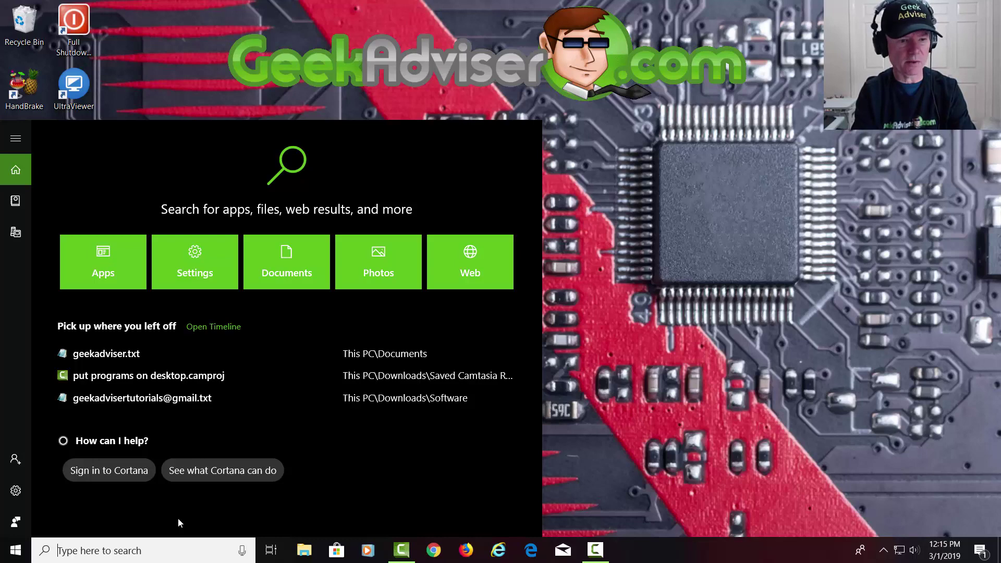
Look up the Storage settings to check how much space is used on the C: drive, and close them
text(storge)
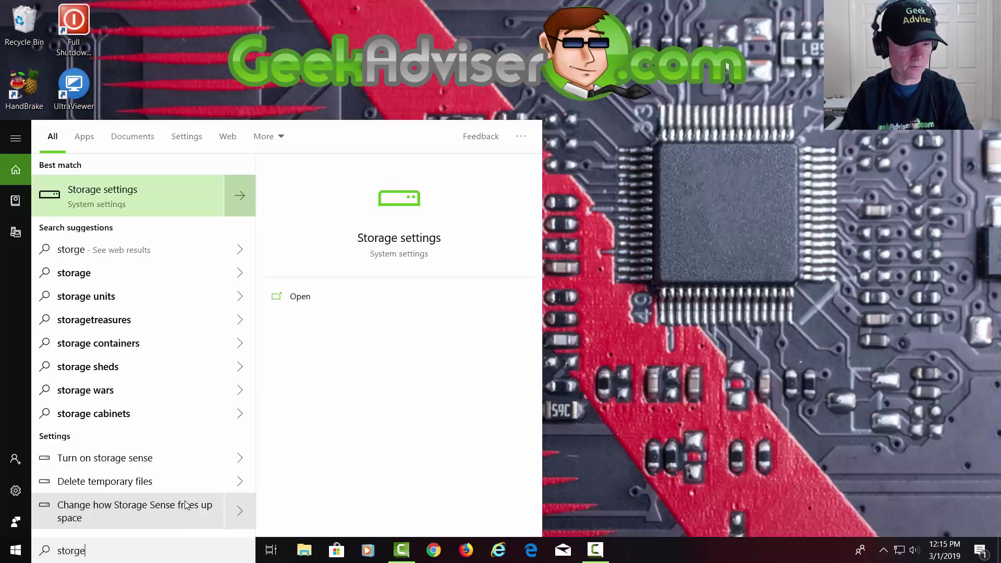
click(132, 193)
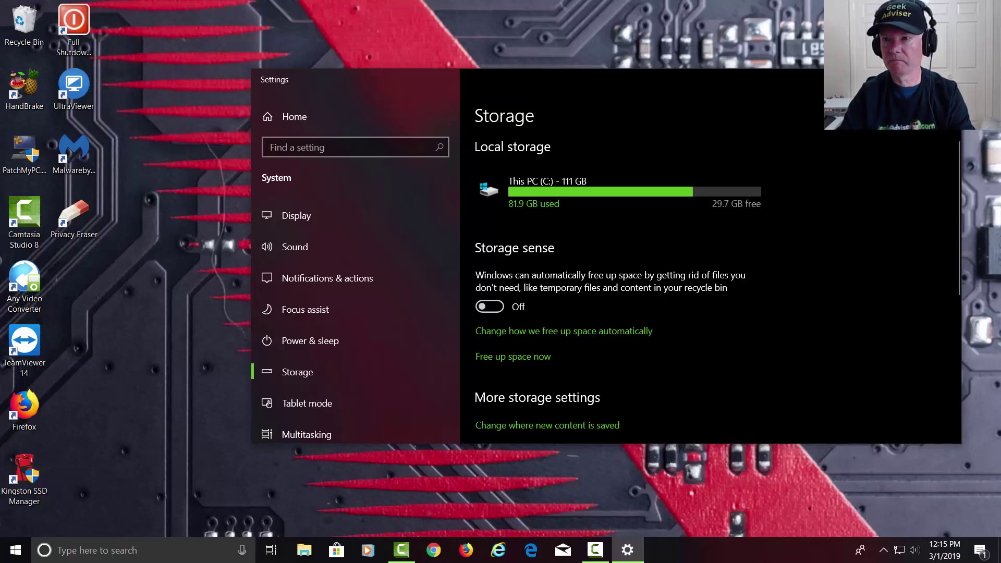
click(947, 79)
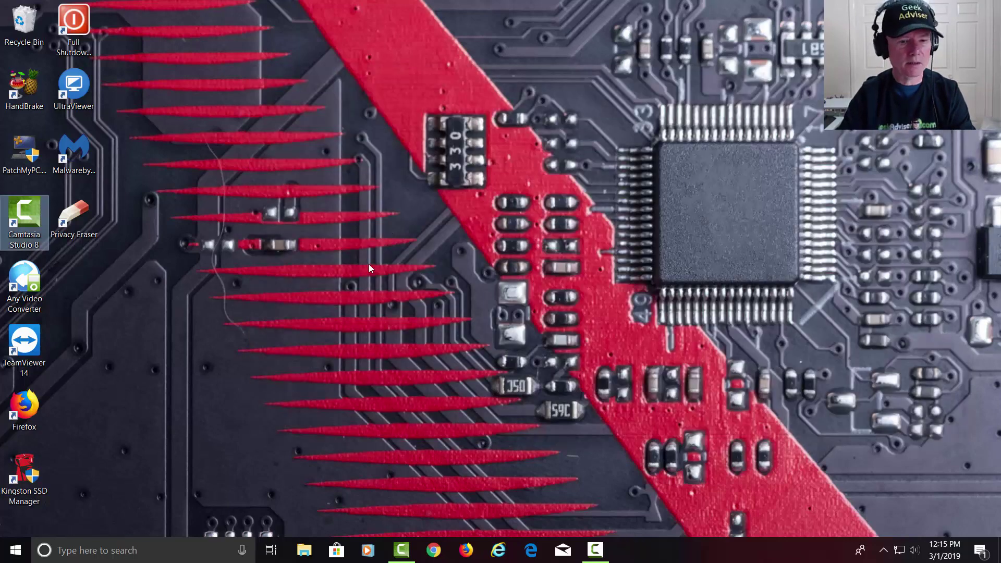
Permanently delete the CrystalDiskInfo7_6_0 and SDI_RUS folders from the 1Junk files folder in Downloads
click(303, 552)
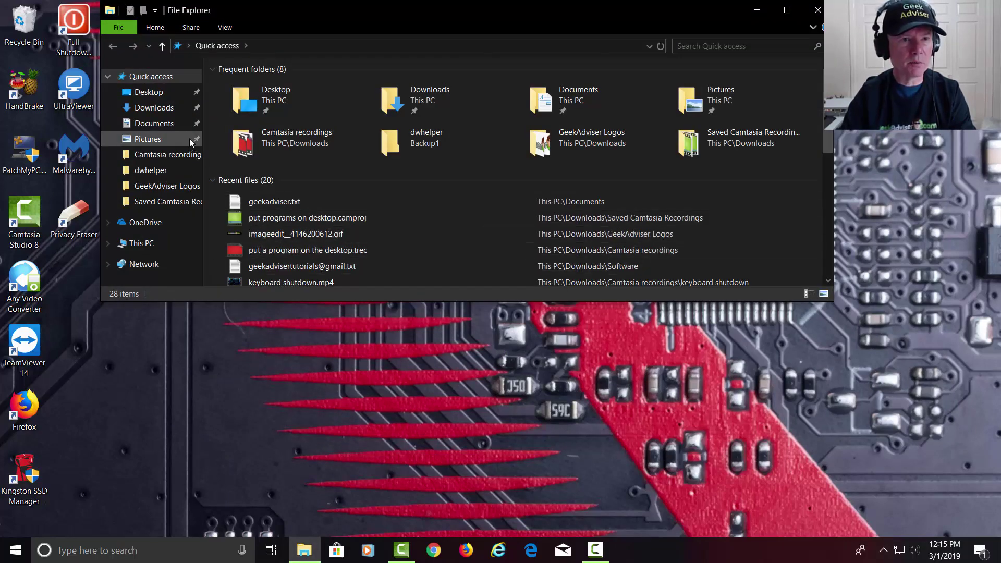
click(166, 113)
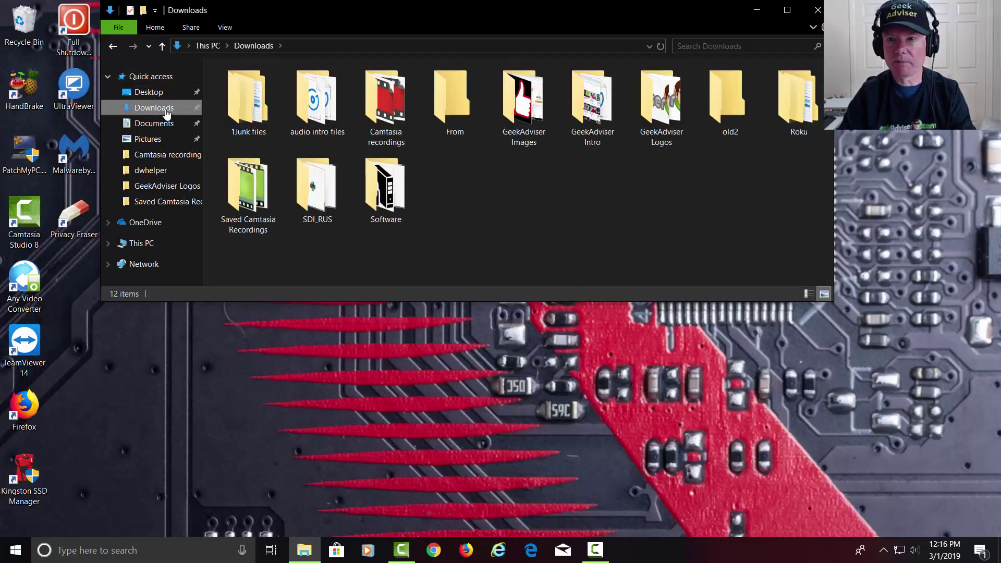
double_click(256, 113)
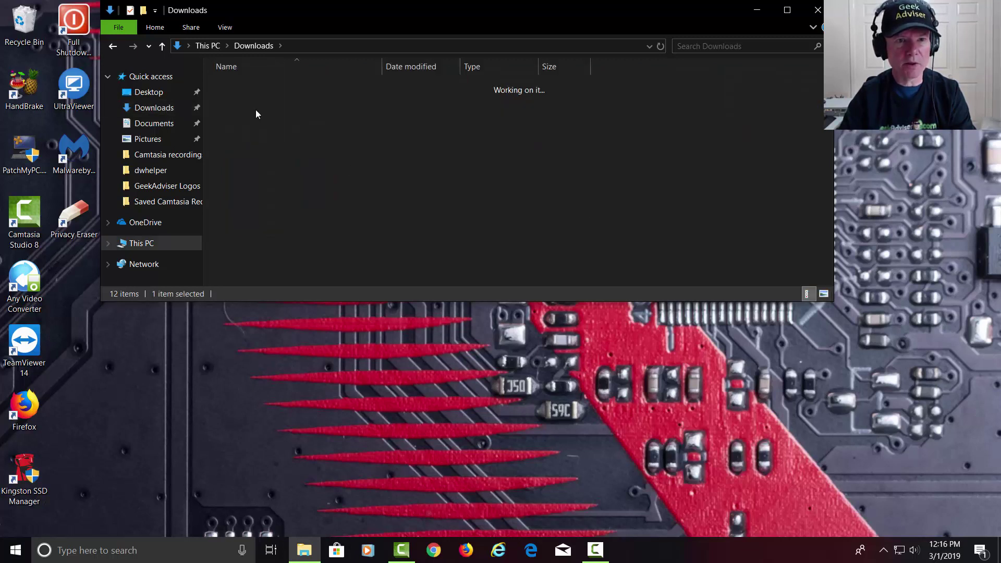
drag(249, 118, 245, 87)
key(Delete)
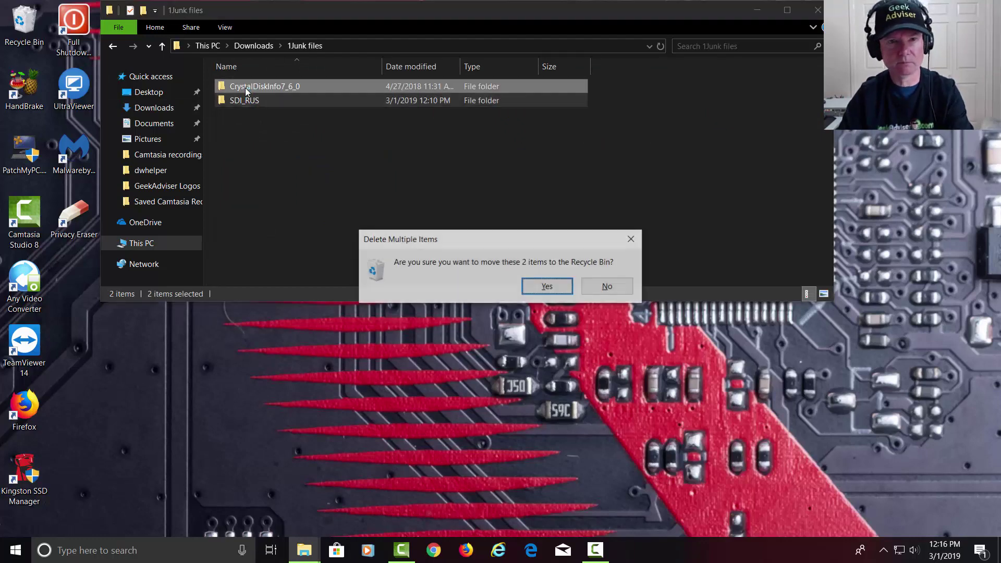
click(541, 286)
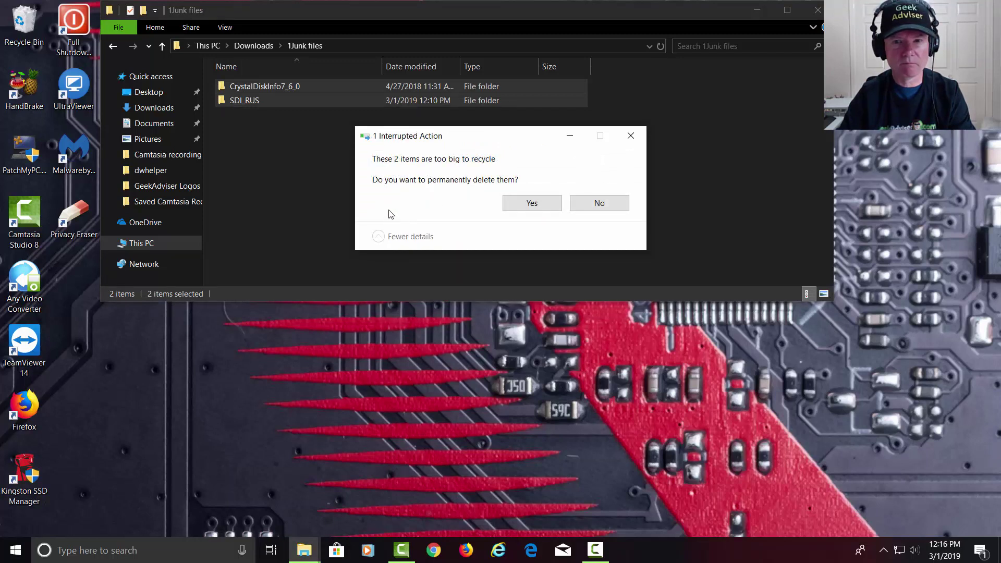
click(555, 206)
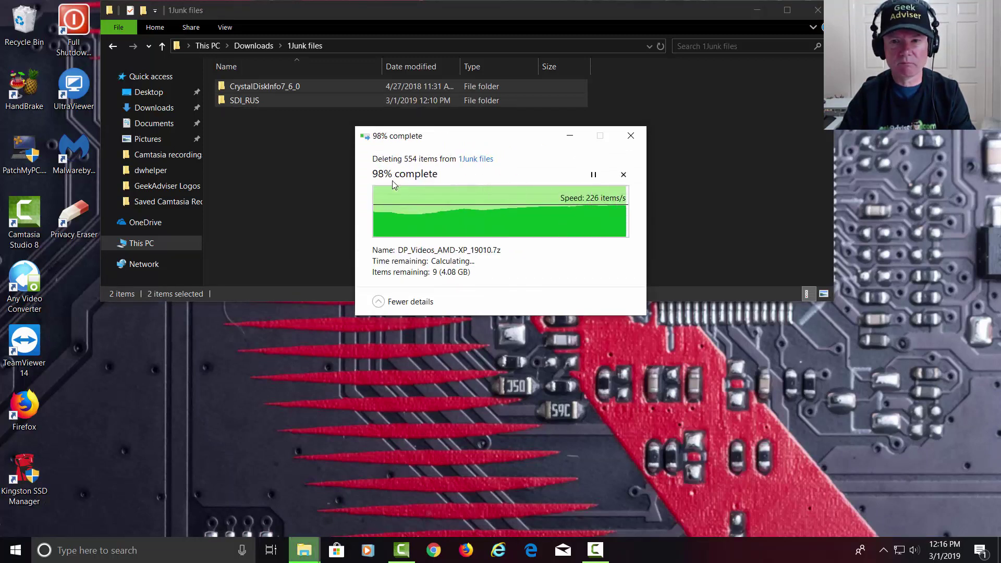
Look through the Downloads and Documents folders for other files that could be removed
click(113, 46)
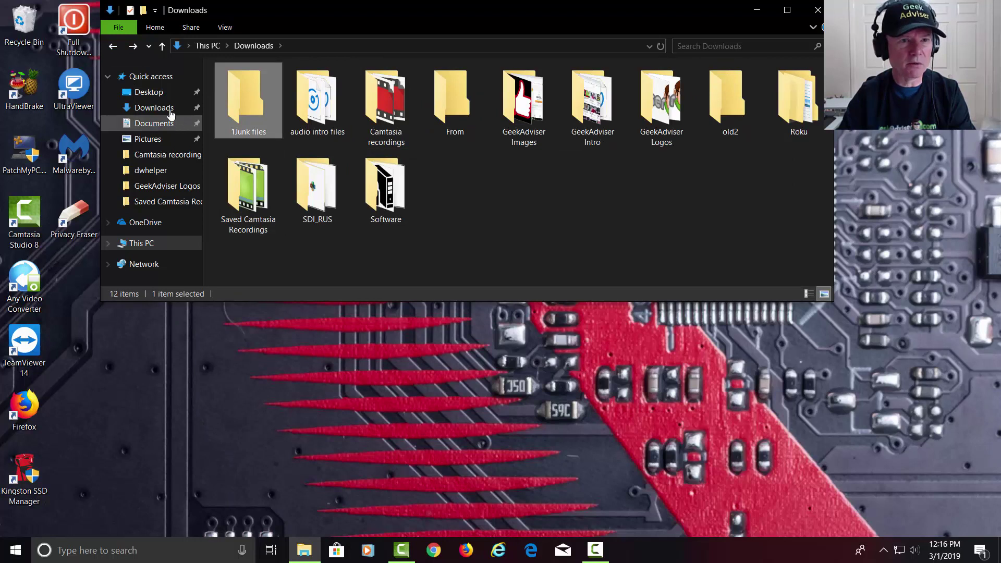
click(156, 125)
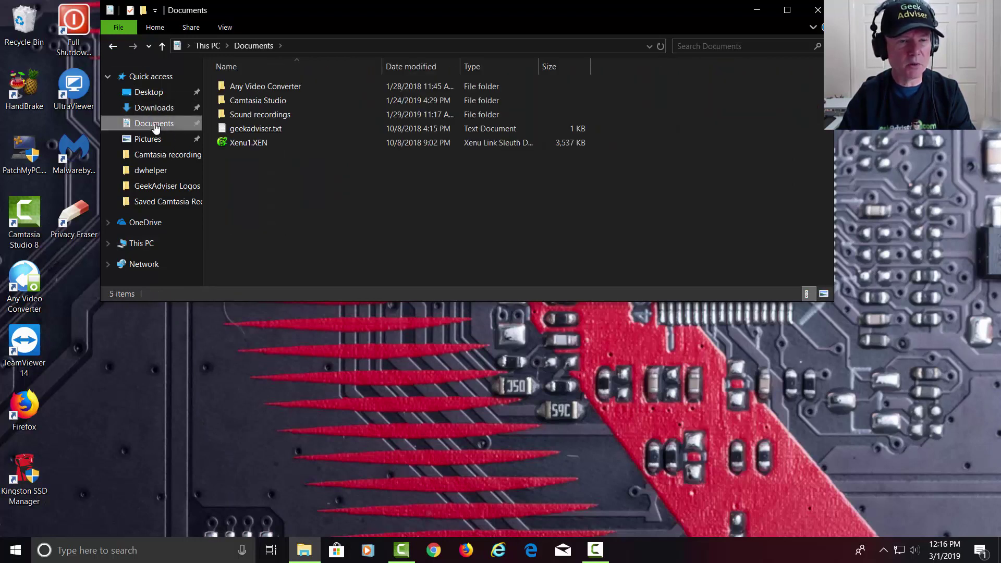
click(159, 111)
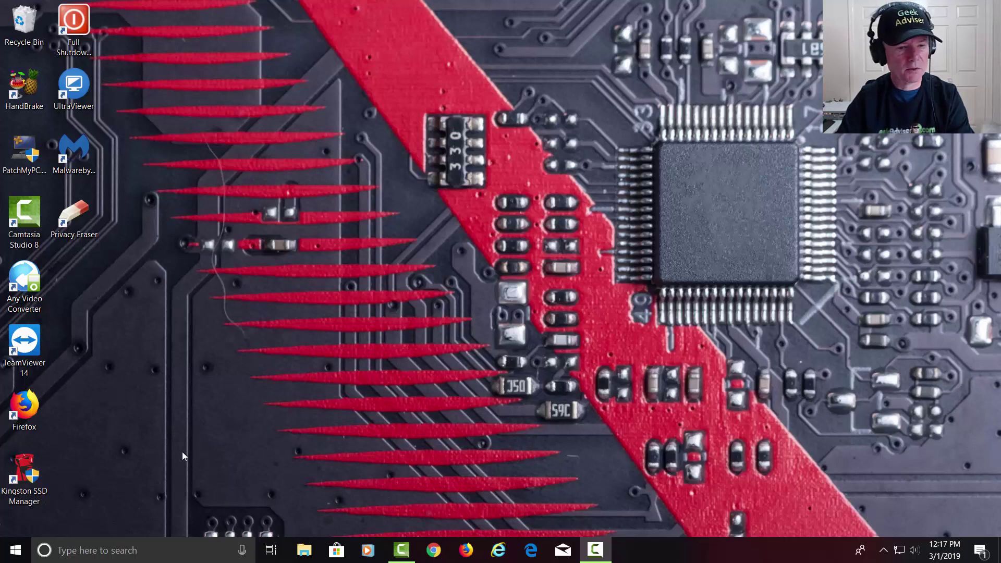
Search Windows for "uninstall" and open the Add or remove programs settings
click(131, 556)
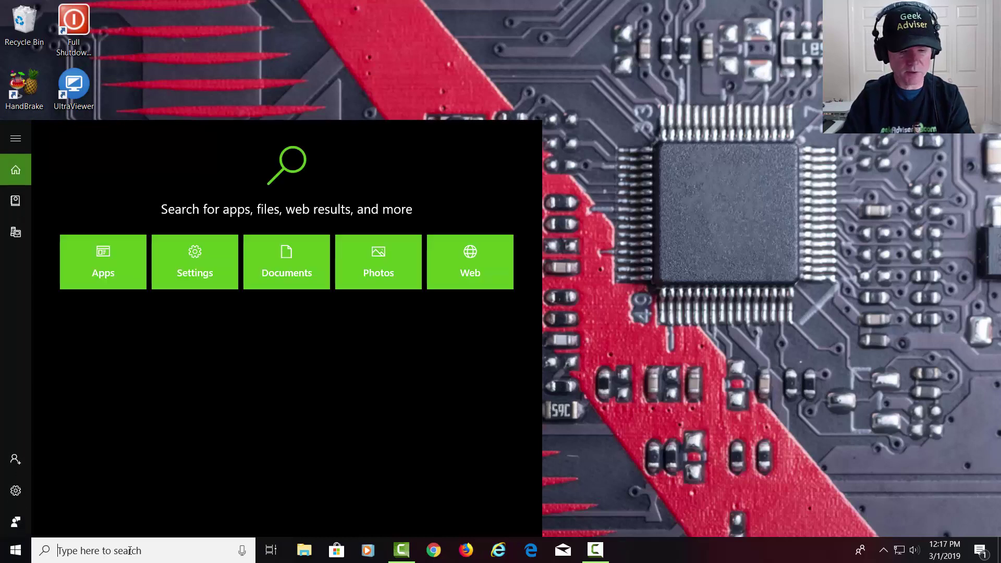
text(uninstall)
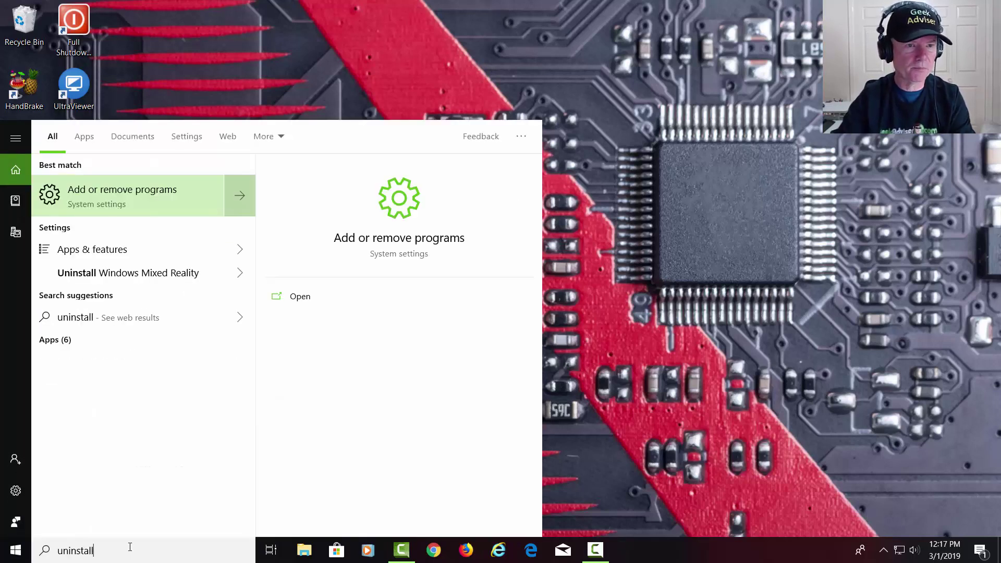
click(144, 201)
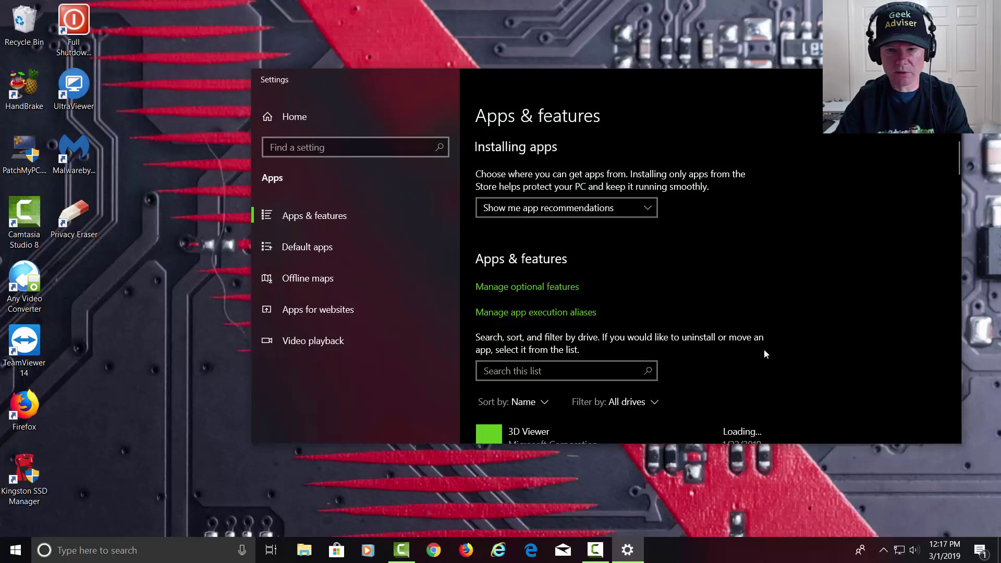
Find Candy Crush Saga in the installed apps list and uninstall it
scroll(708, 284, down, 5)
scroll(709, 285, up, 3)
scroll(709, 283, up, 1)
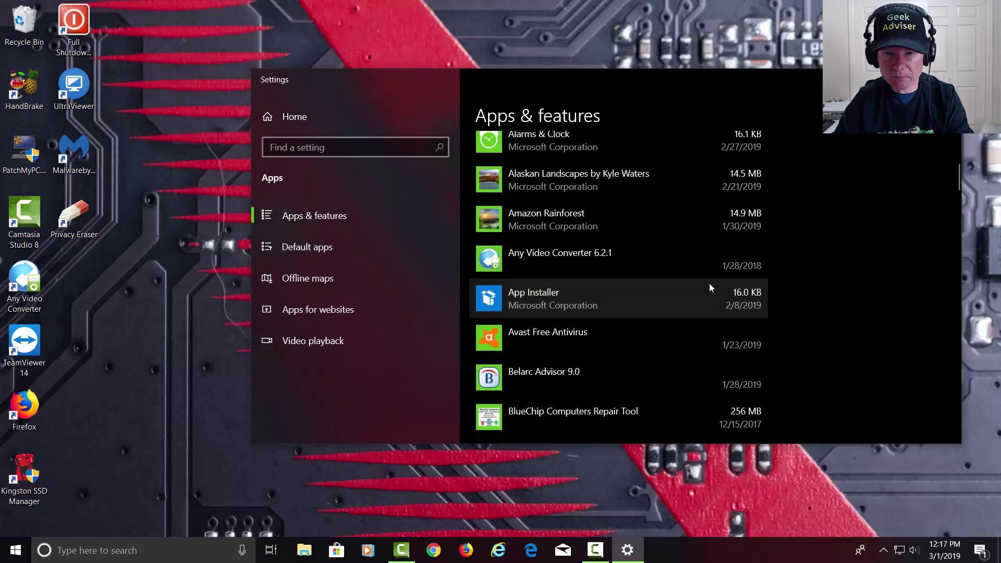
scroll(709, 282, down, 1)
scroll(709, 283, down, 6)
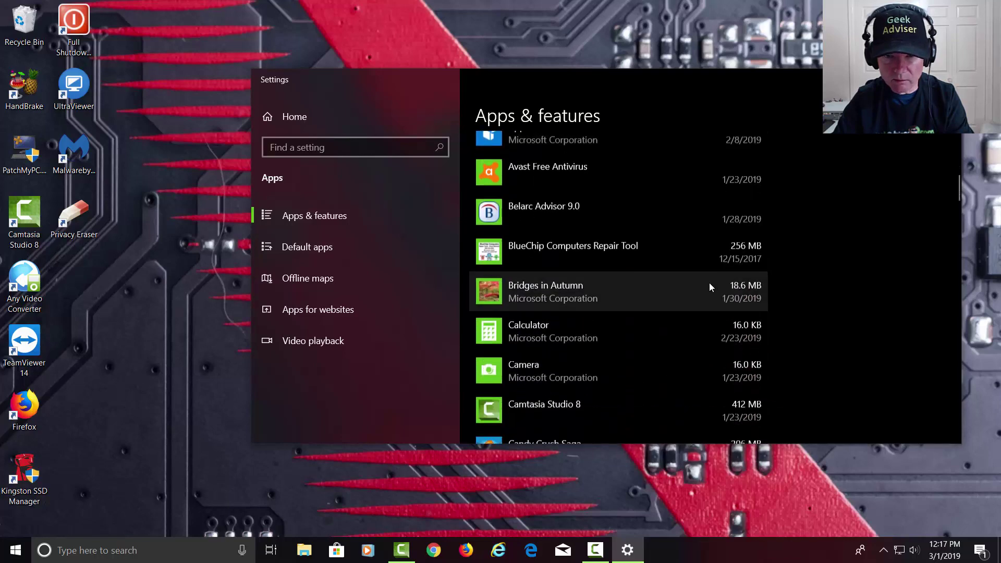
scroll(709, 283, down, 1)
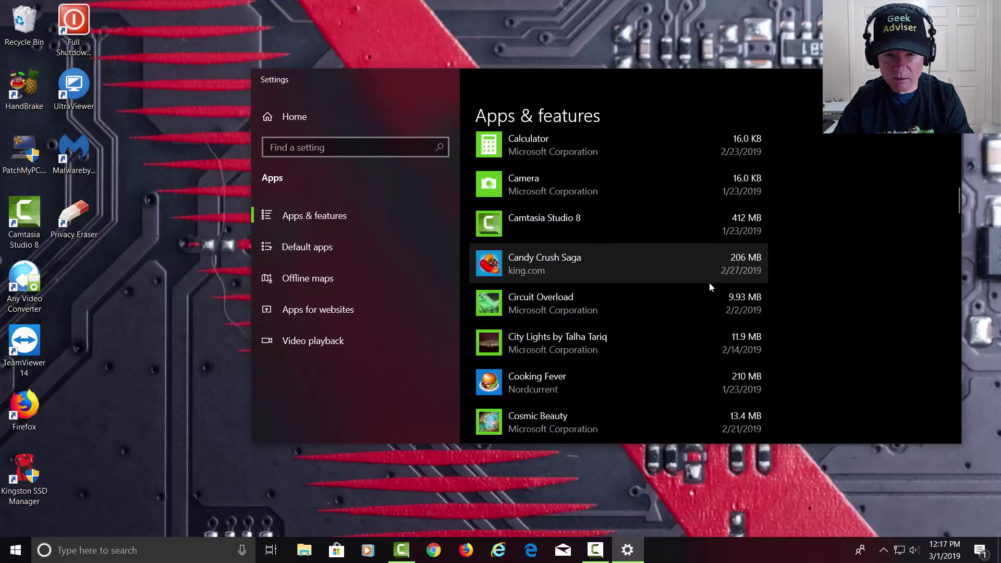
click(574, 223)
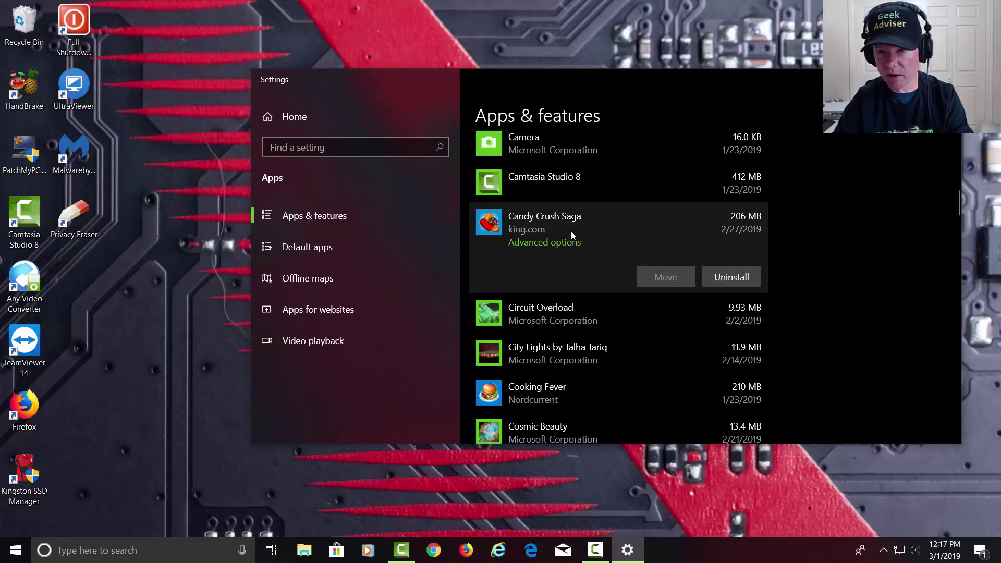
click(740, 278)
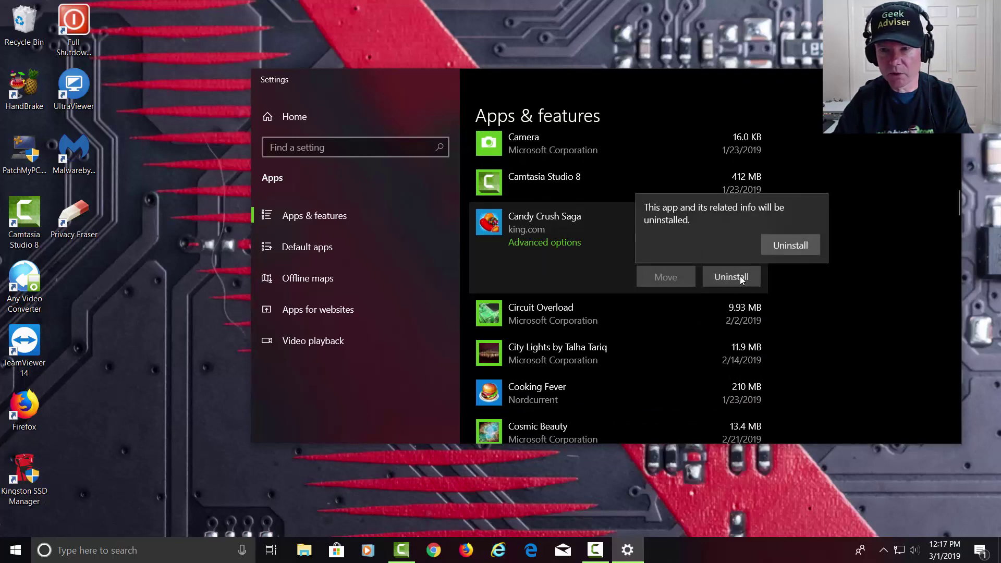
click(807, 246)
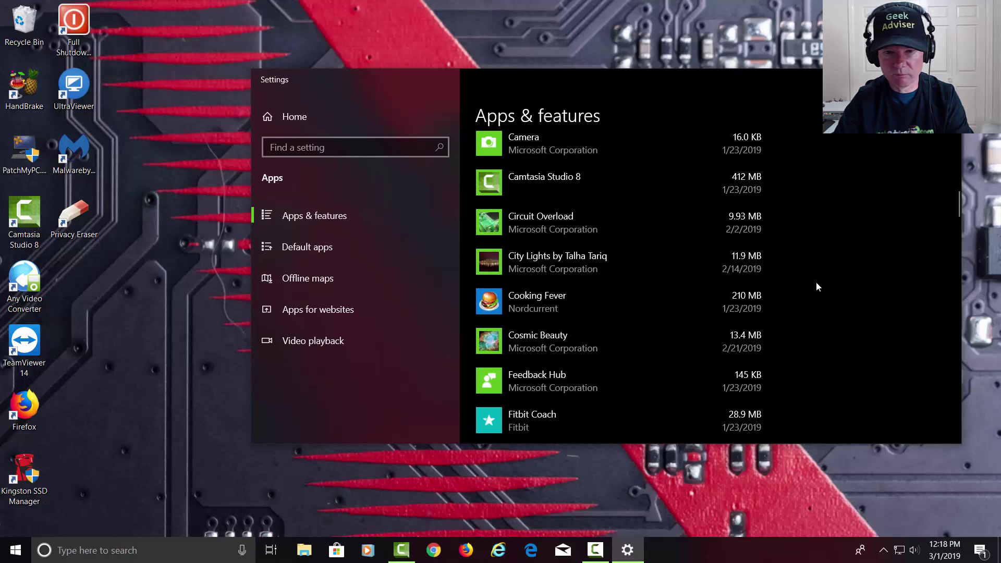
Uninstall the Cooking Fever app from the installed apps list
scroll(815, 281, down, 2)
click(738, 249)
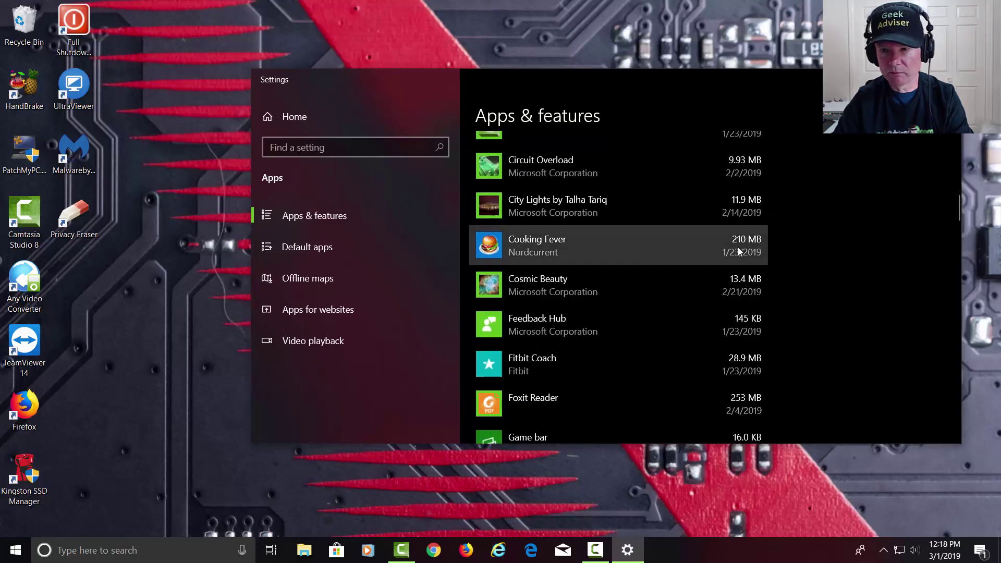
click(729, 300)
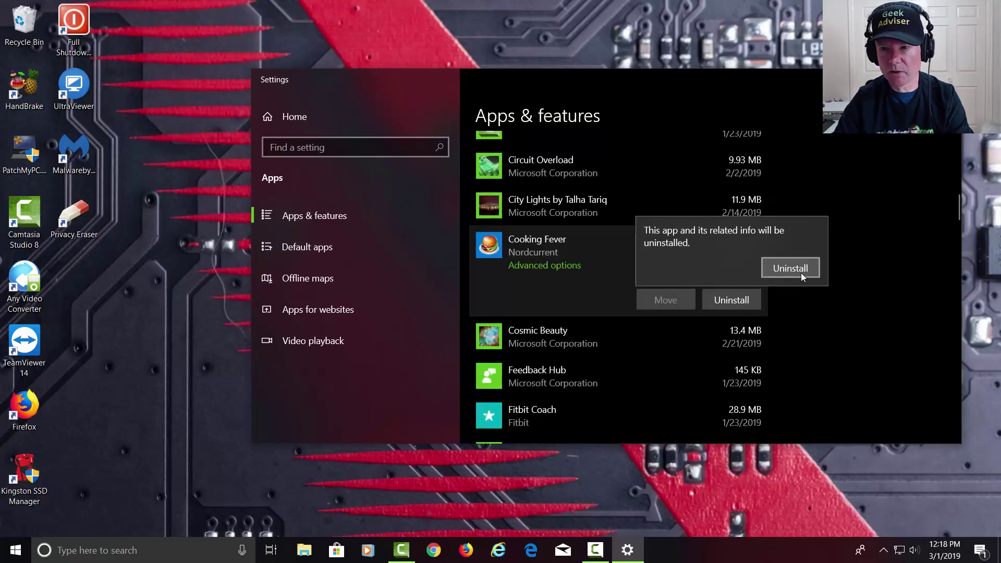
click(801, 272)
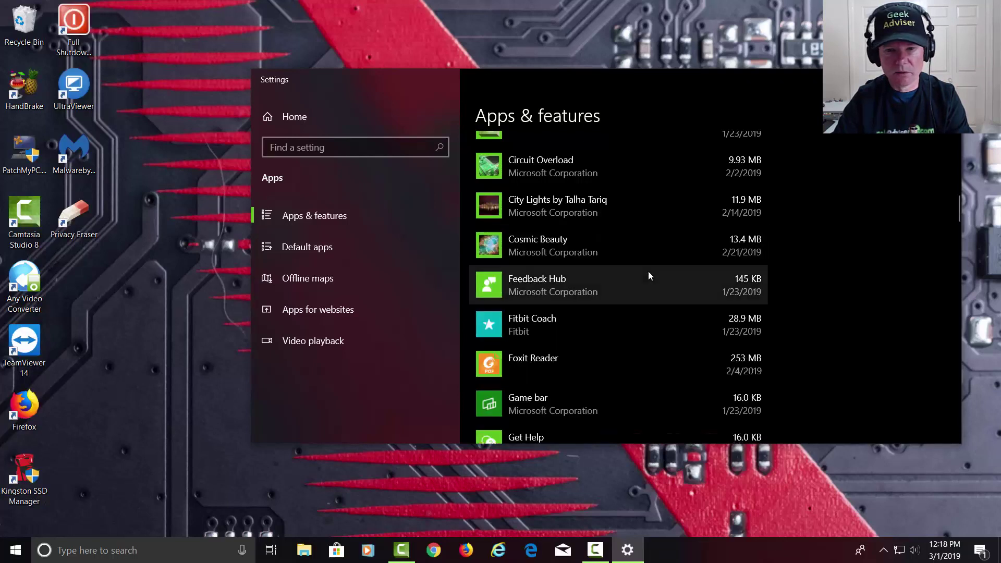
Examine the rest of the installed apps list for other unneeded programs
scroll(597, 261, down, 5)
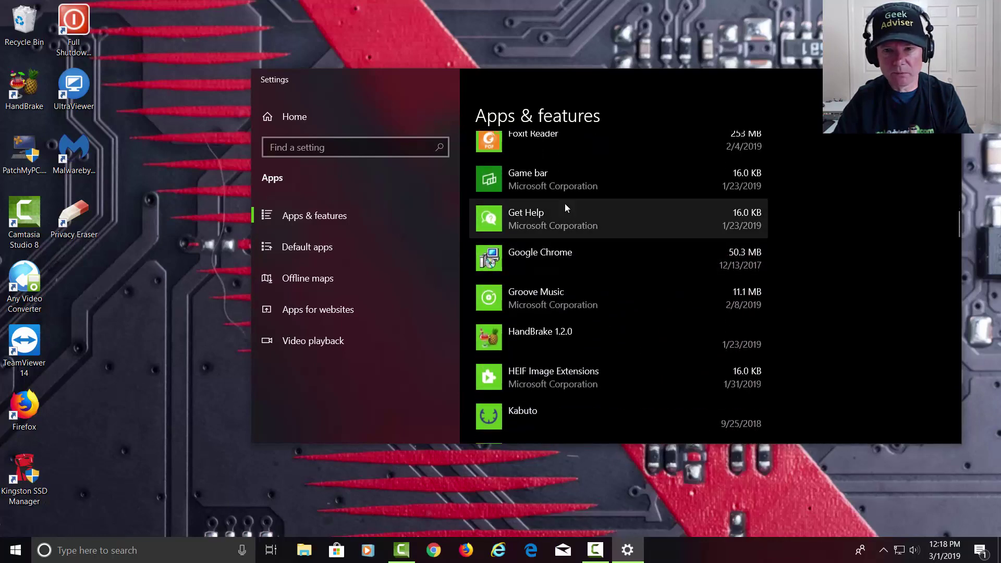
scroll(566, 238, down, 5)
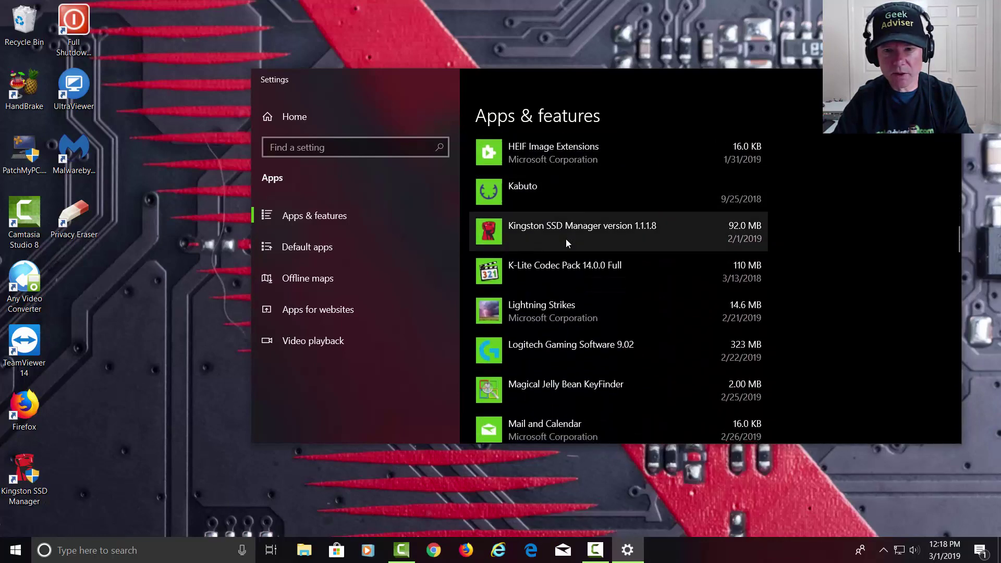
scroll(565, 239, down, 6)
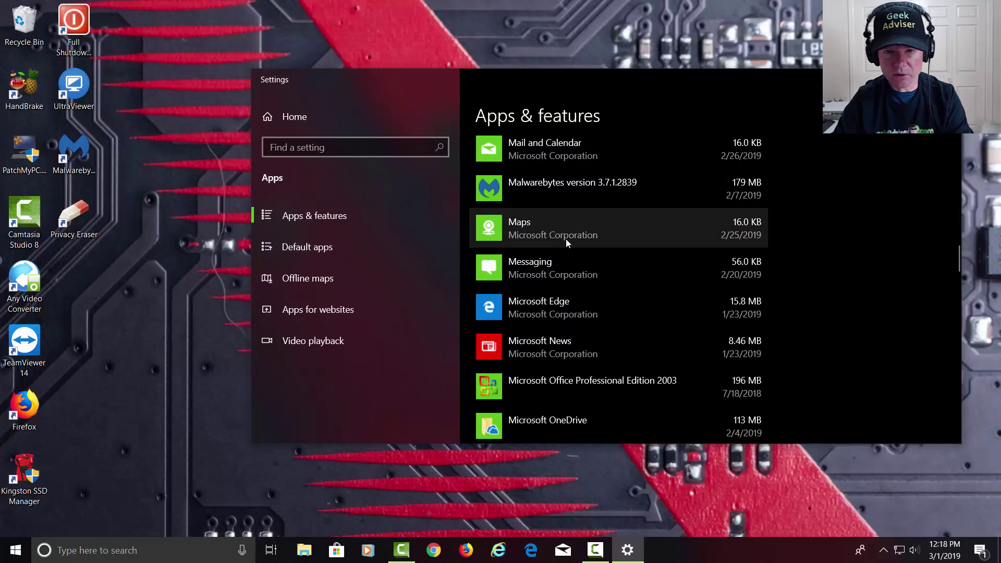
scroll(565, 239, down, 5)
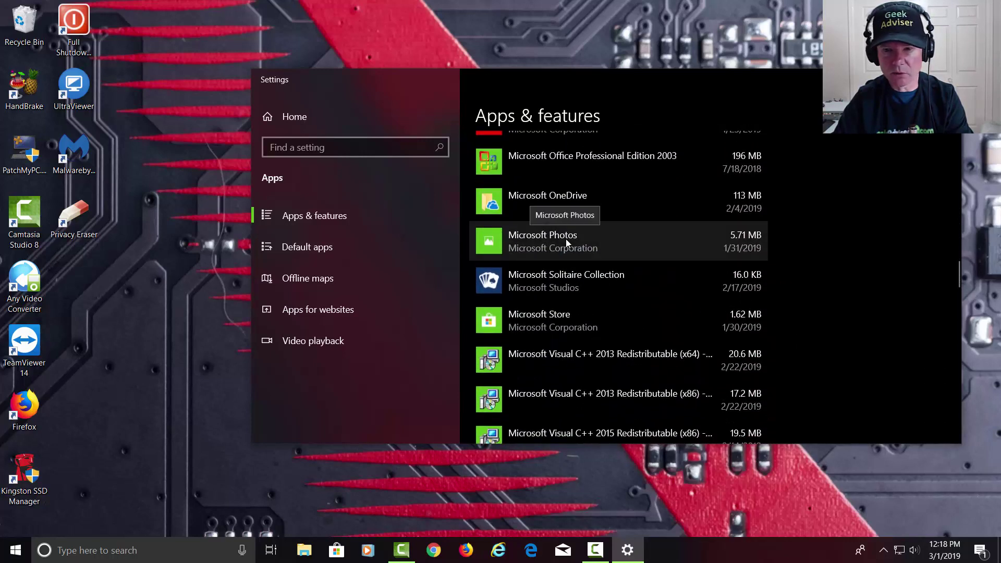
scroll(565, 239, down, 4)
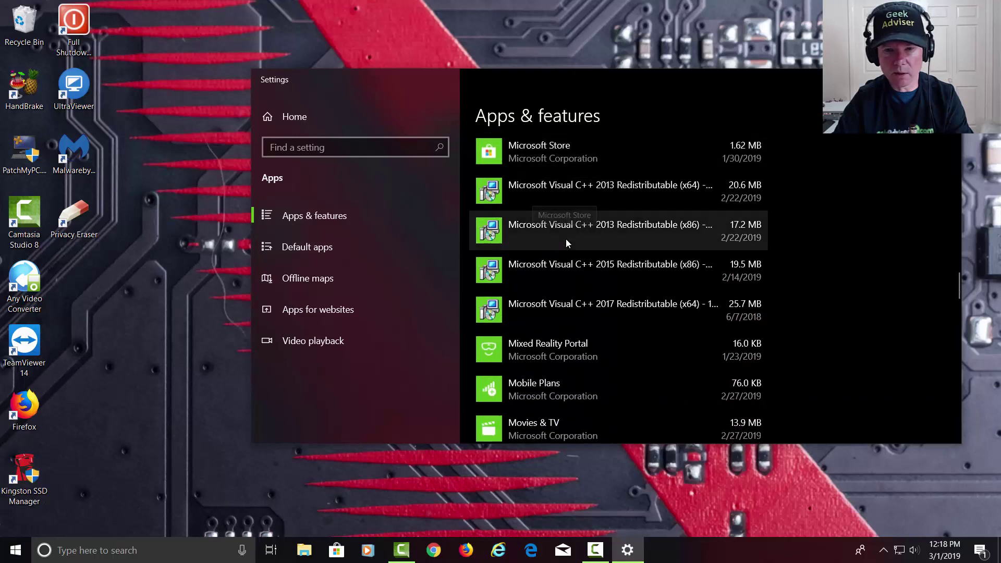
scroll(566, 243, down, 4)
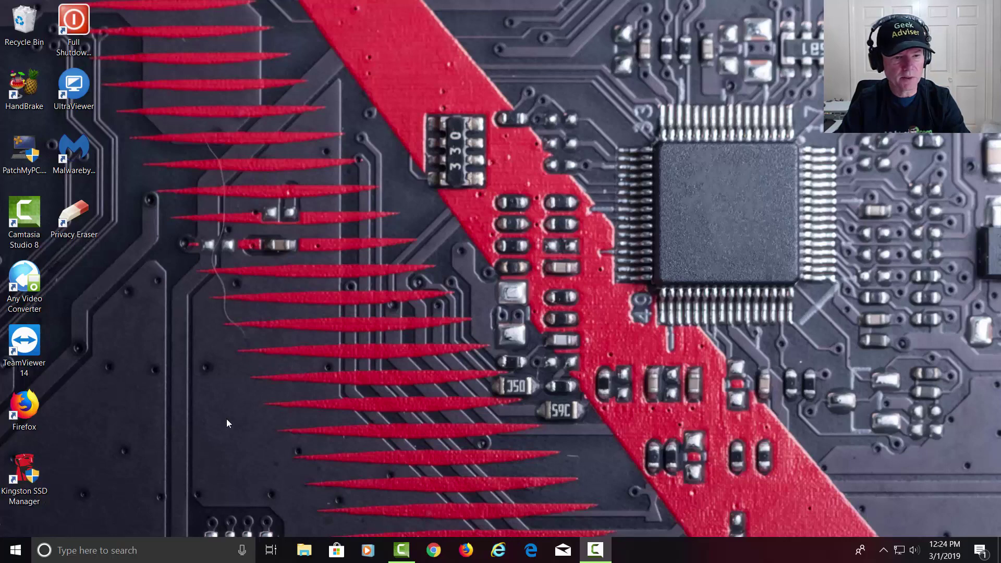
Search Windows for "dis" and open the Disk Cleanup desktop app
click(154, 542)
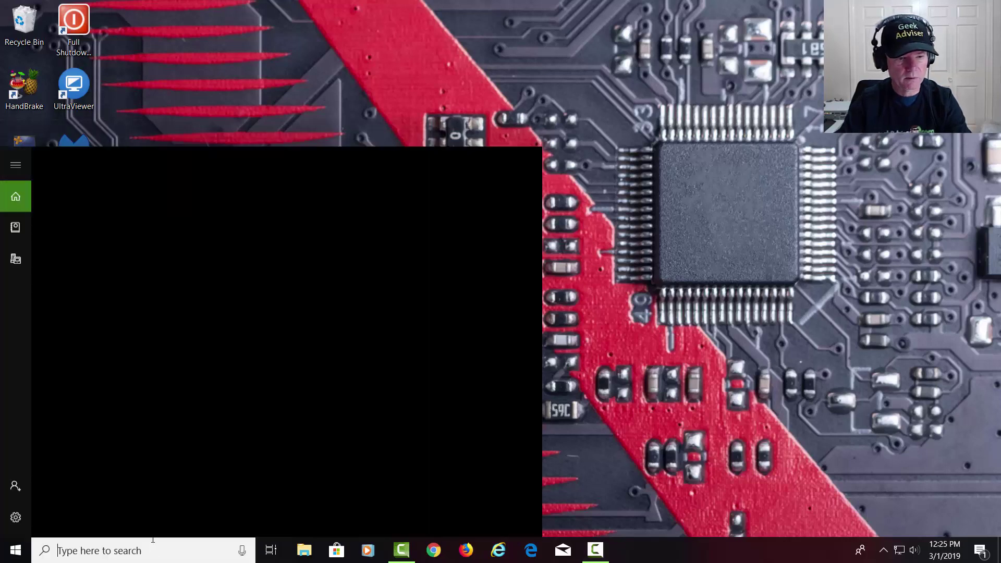
text(dis)
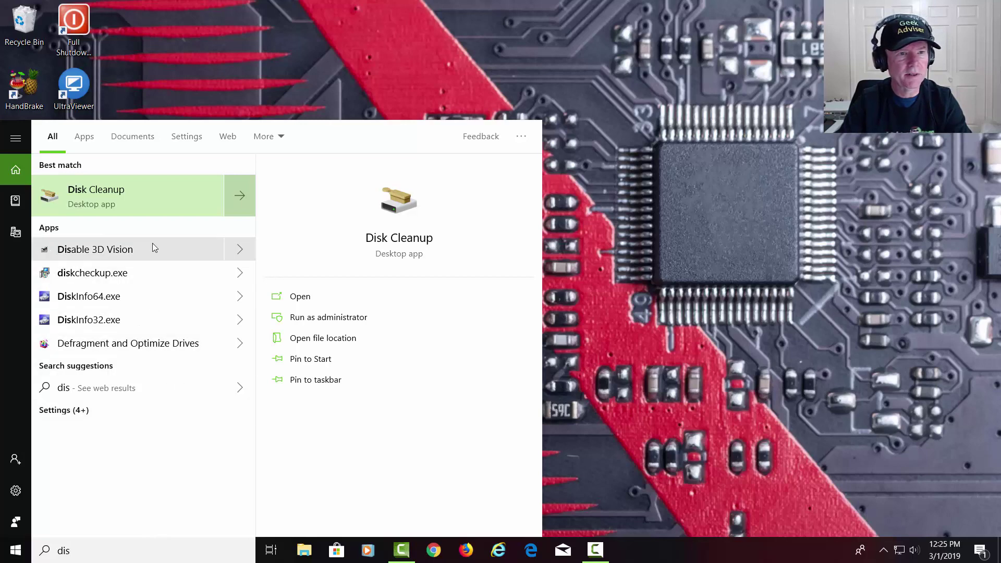
click(142, 192)
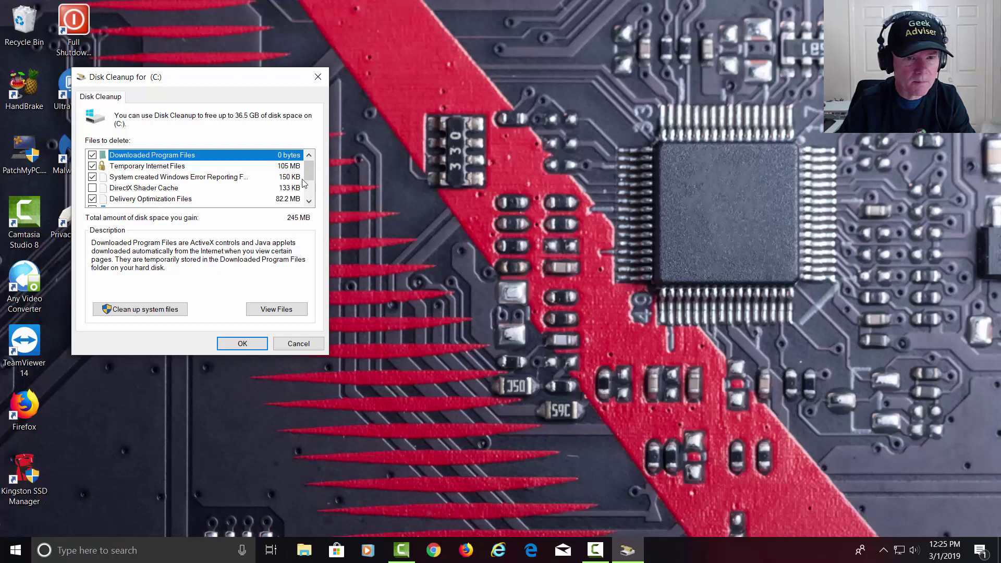
Add DirectX Shader Cache, Recycle Bin and Temporary files to the C: cleanup selection, leave Downloads out, and permanently delete the selected files
drag(313, 174, 313, 180)
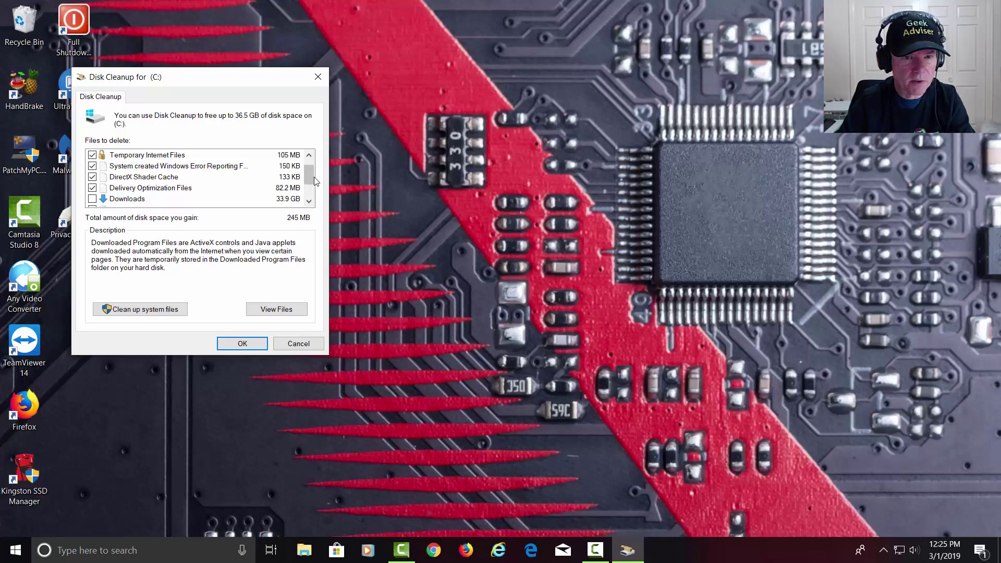
drag(309, 176, 308, 190)
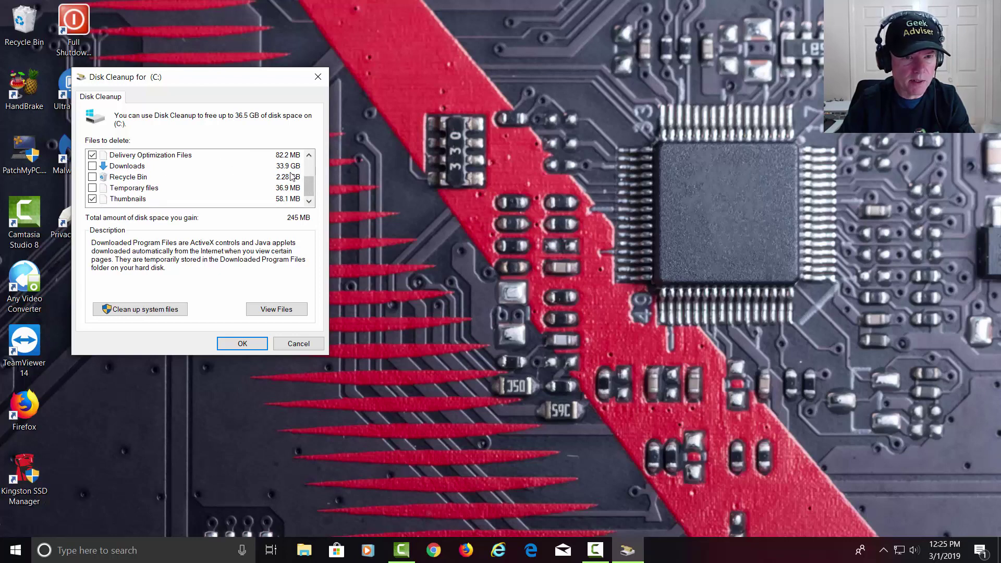
click(92, 177)
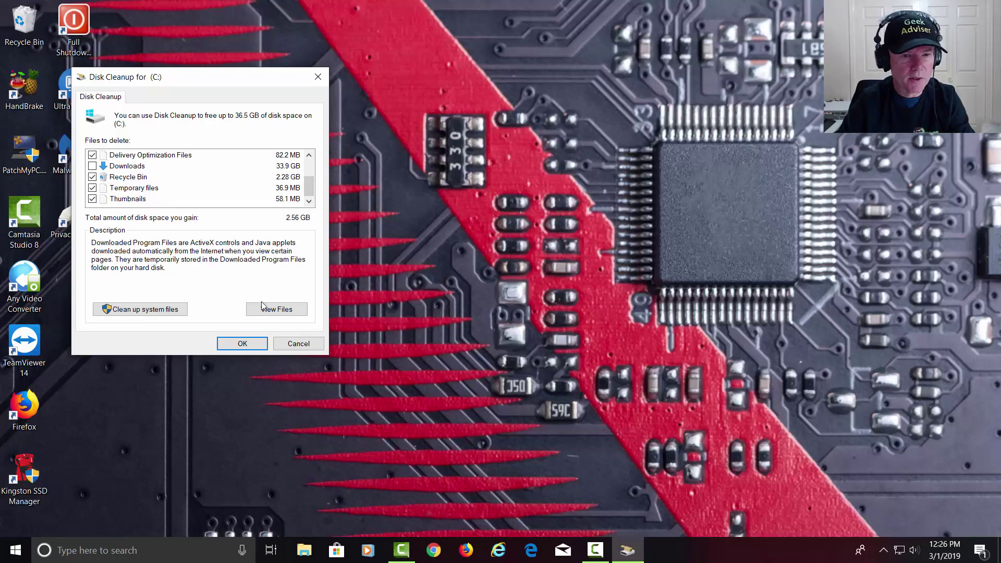
click(256, 345)
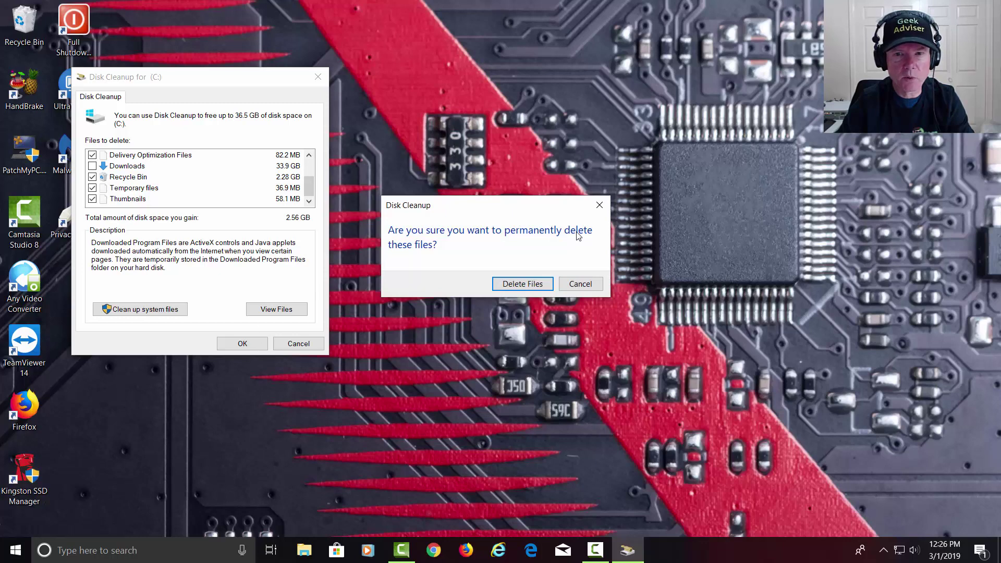
click(519, 285)
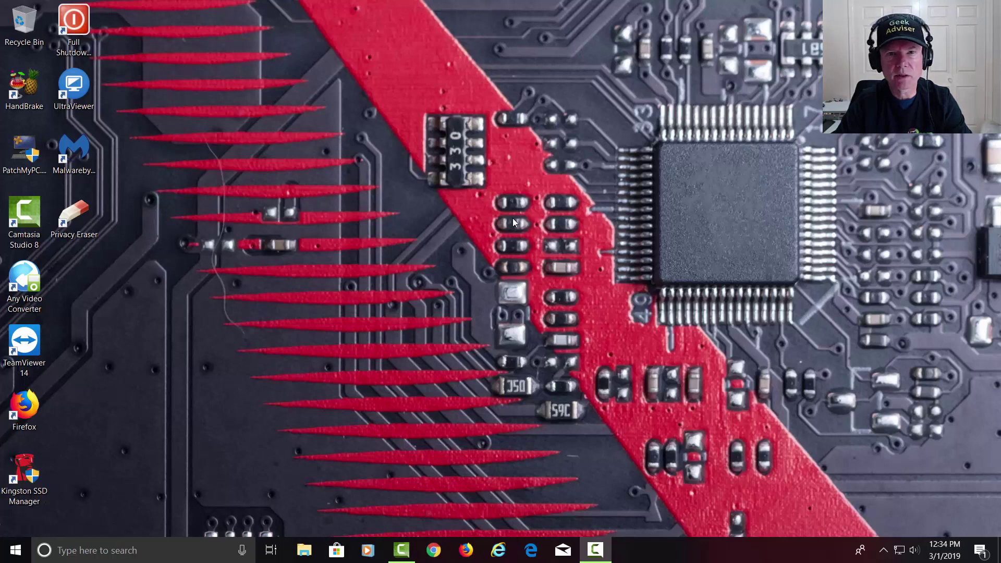
Switch to Firefox and go to majorgeeks.com
click(466, 550)
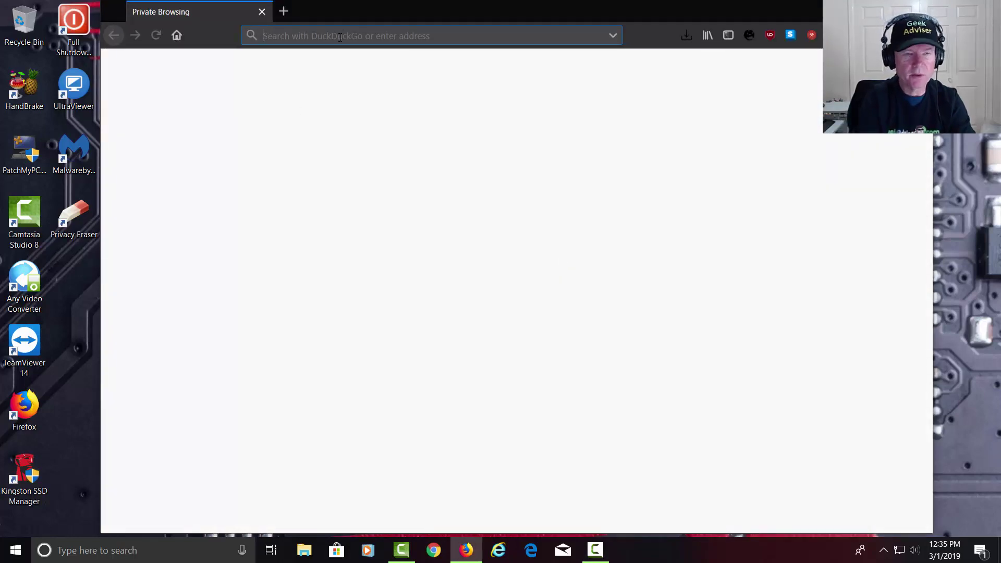
text(majorgeek)
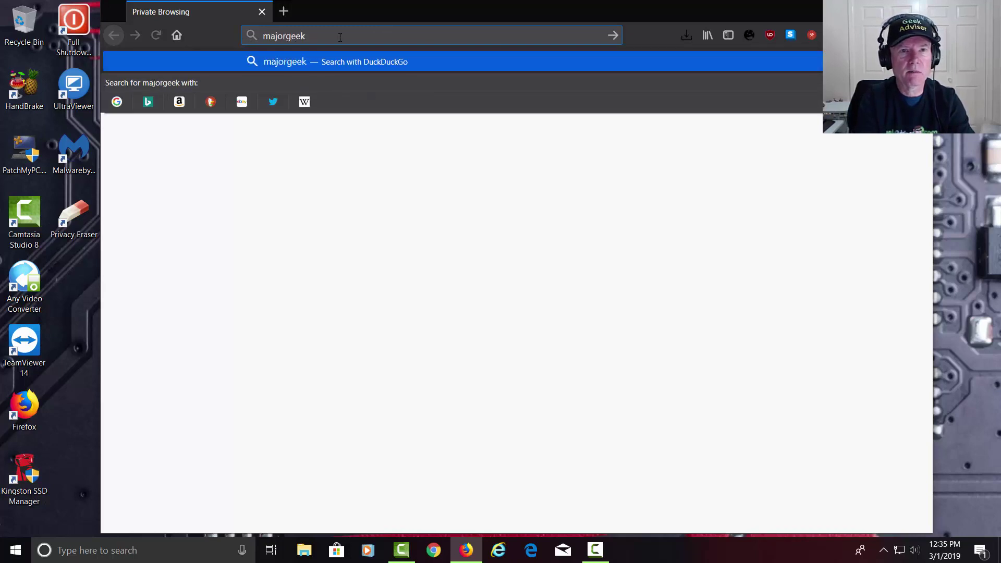
text(s.com)
key(Return)
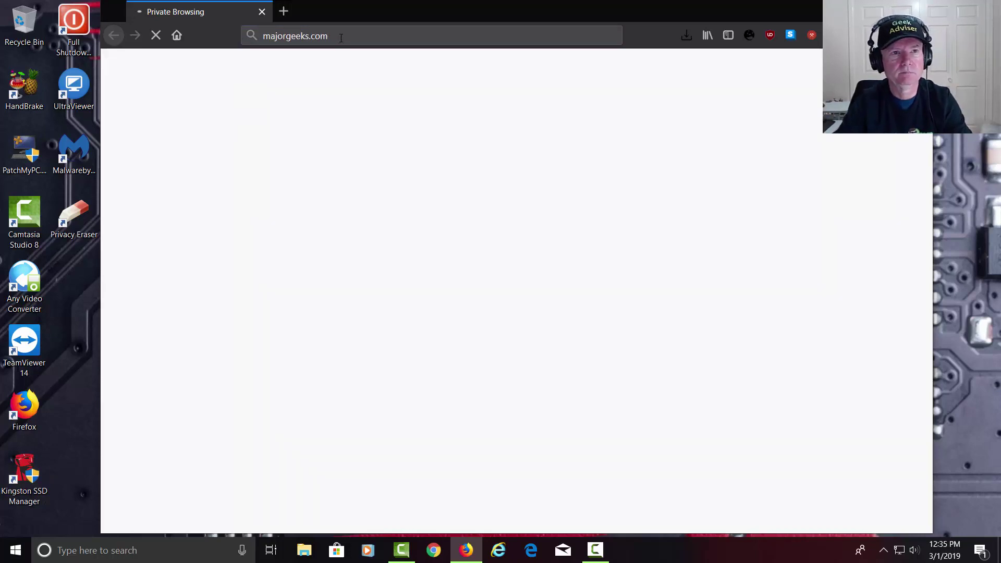
Search the MajorGeeks site for "ccleaner"
scroll(205, 281, down, 2)
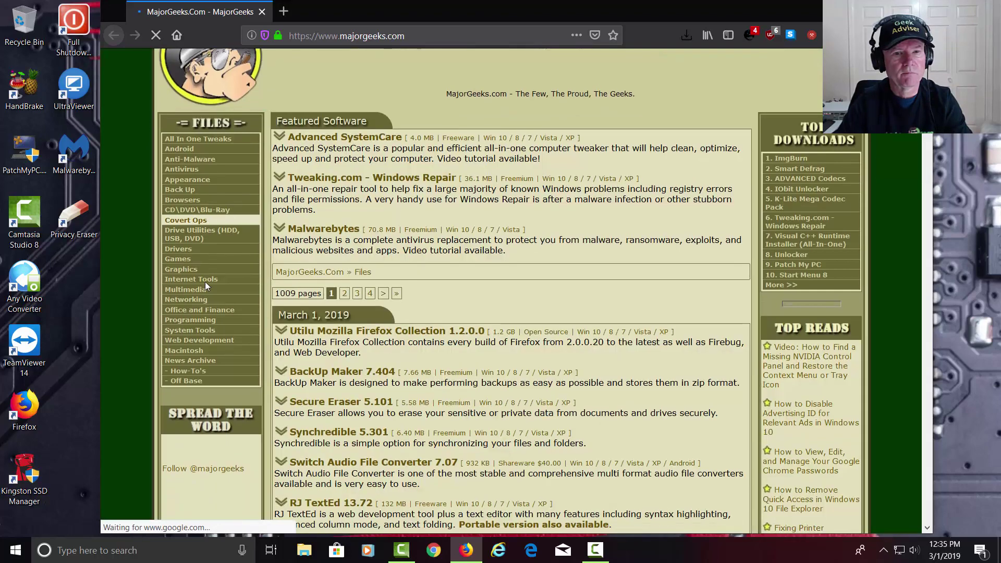
scroll(205, 282, down, 2)
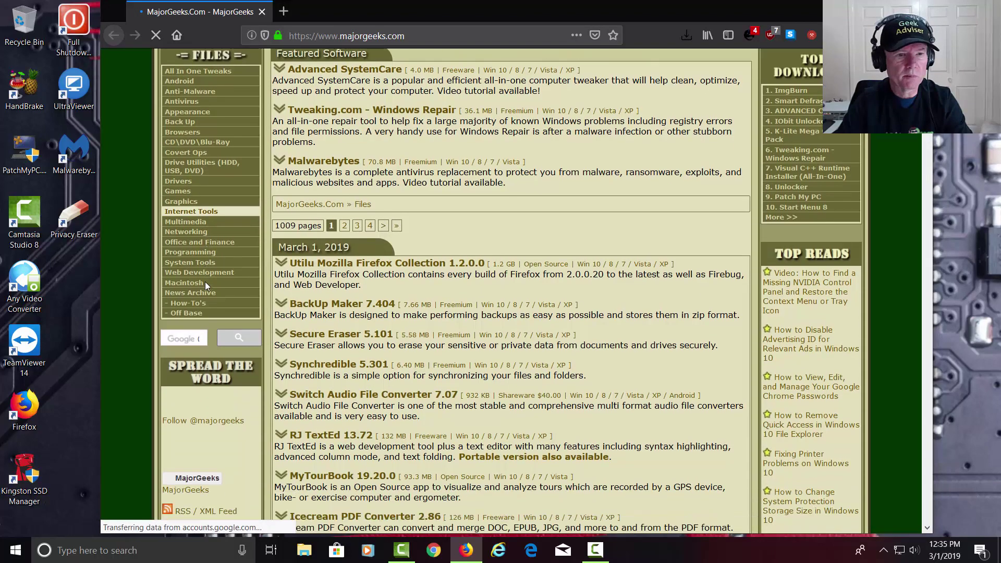
scroll(205, 281, down, 2)
click(181, 264)
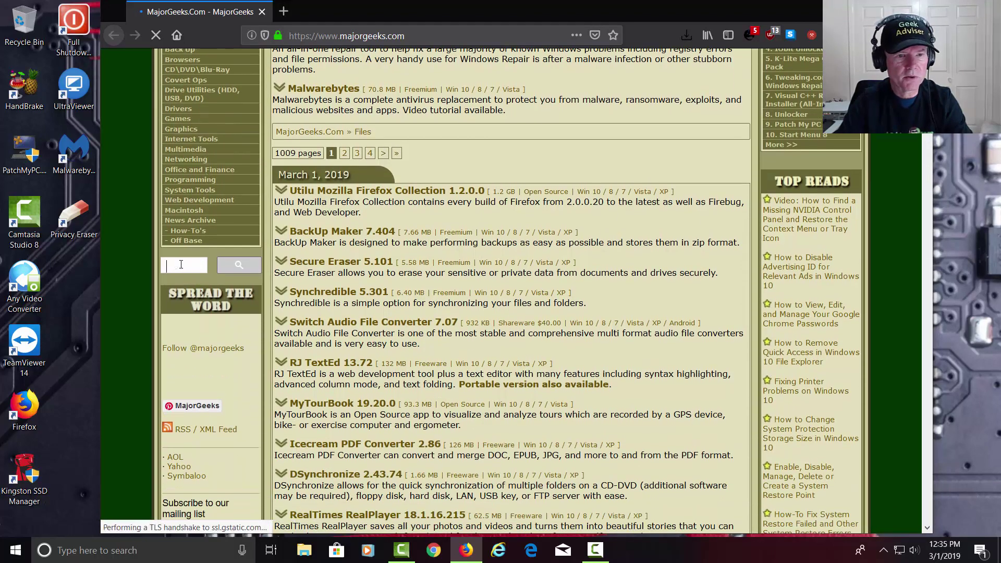
text(ccleaner)
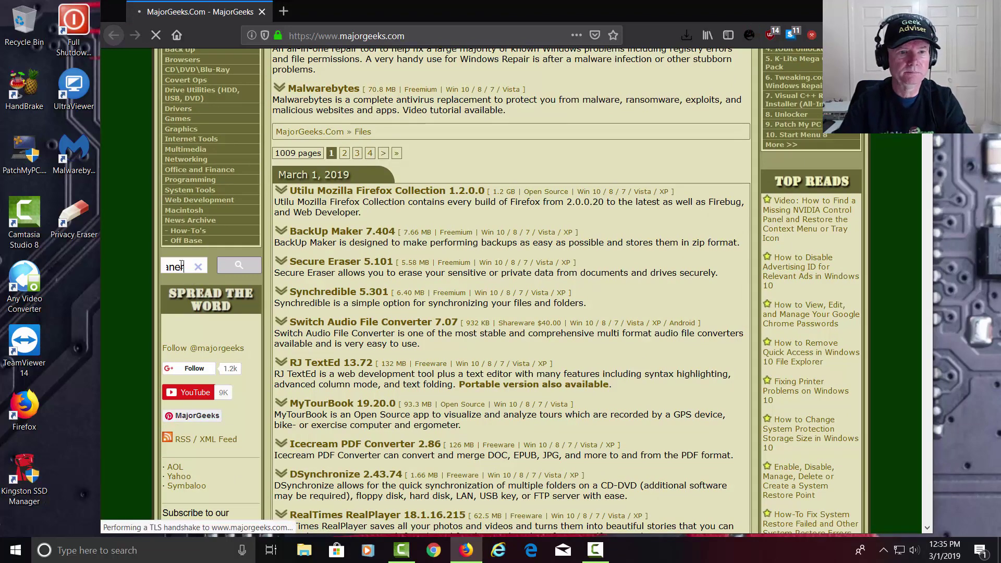
key(Return)
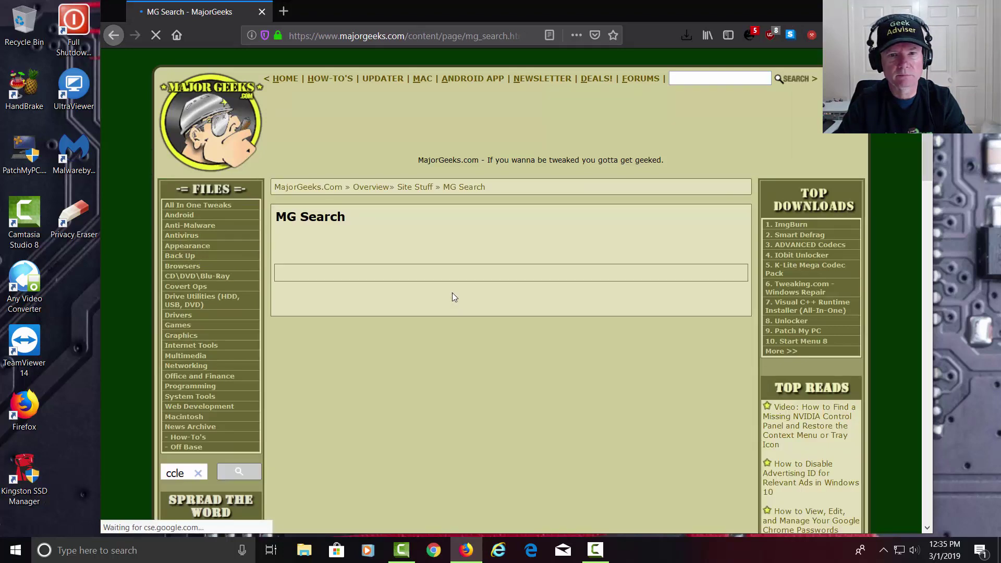
Open the CCleaner Standard result and save the installer ccsetup553.exe from the author's site
scroll(452, 293, down, 4)
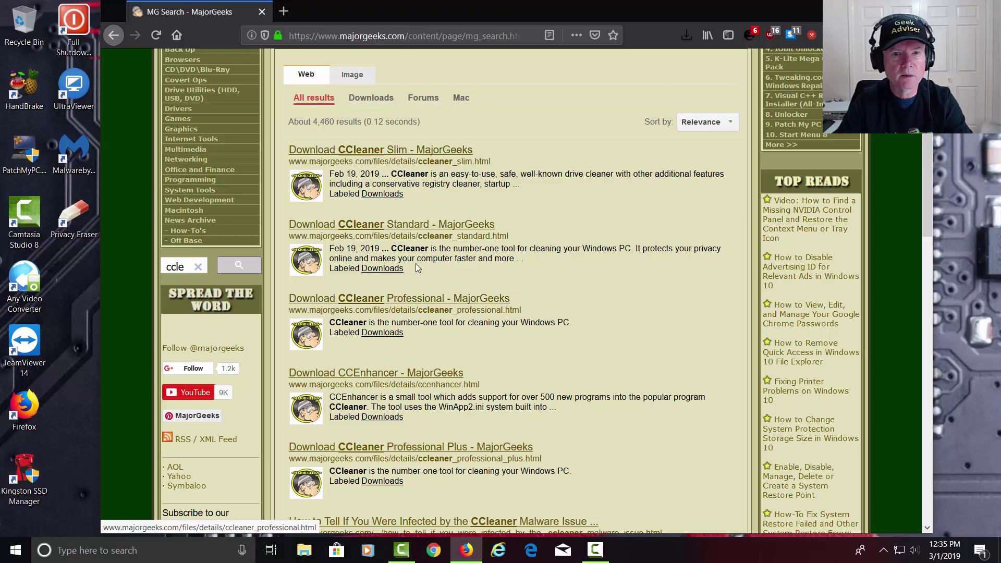
click(421, 227)
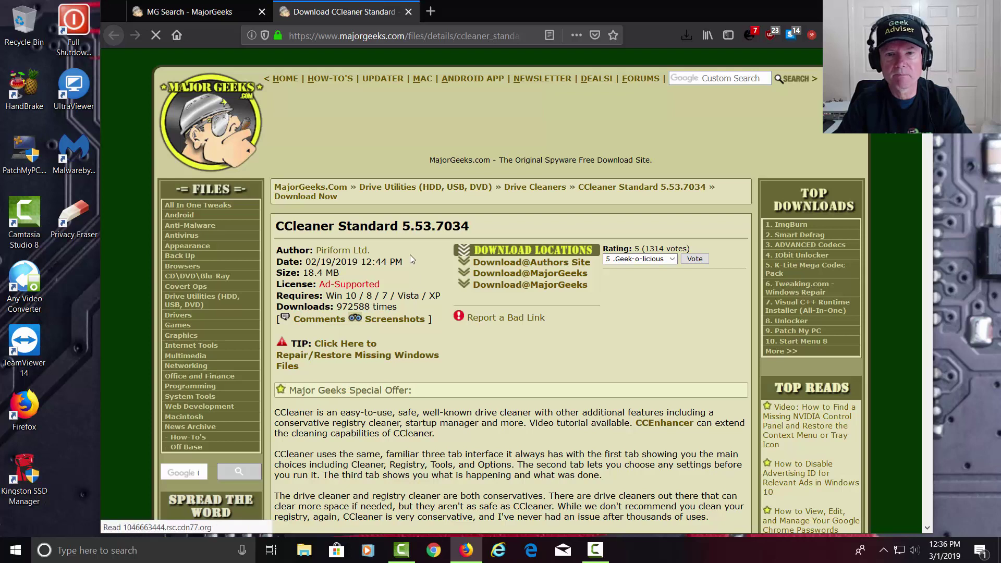
click(508, 266)
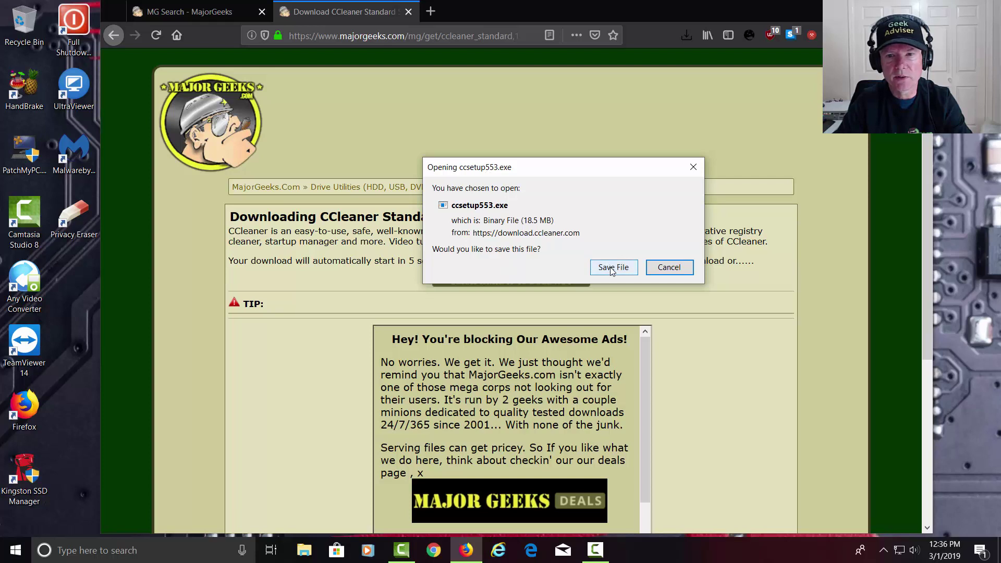
click(611, 268)
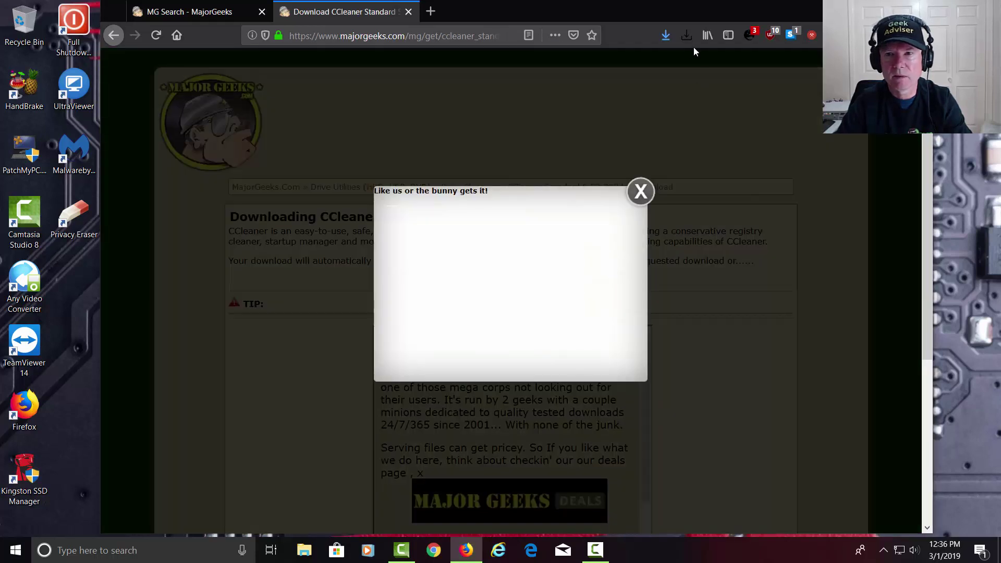
Launch the downloaded CCleaner installer and close the browser with all its tabs
click(670, 39)
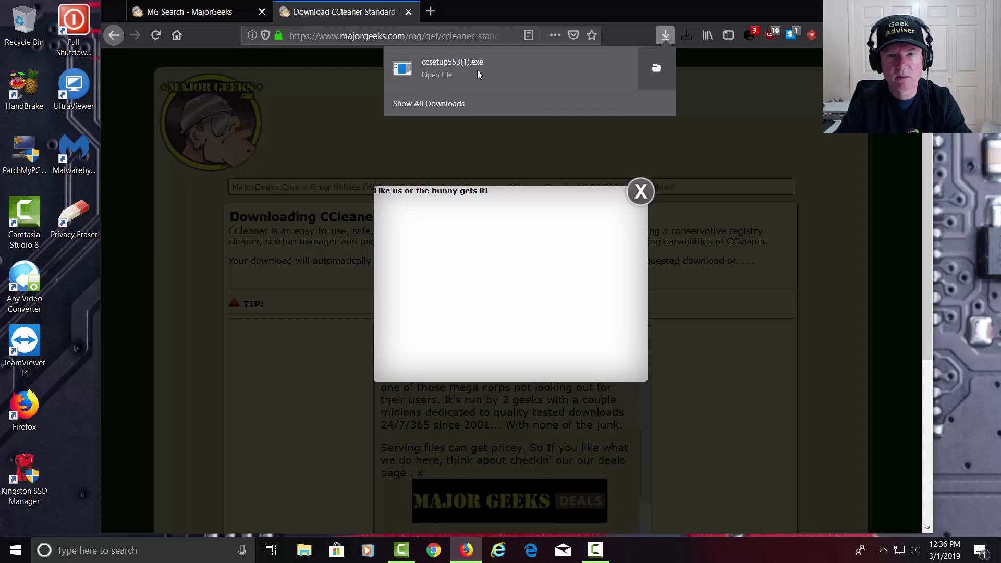
click(440, 73)
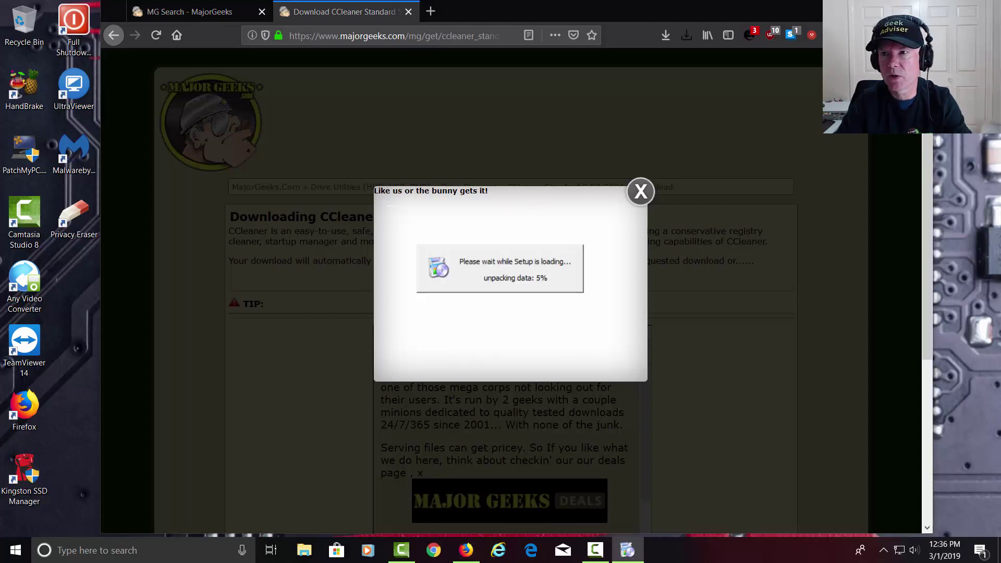
click(919, 8)
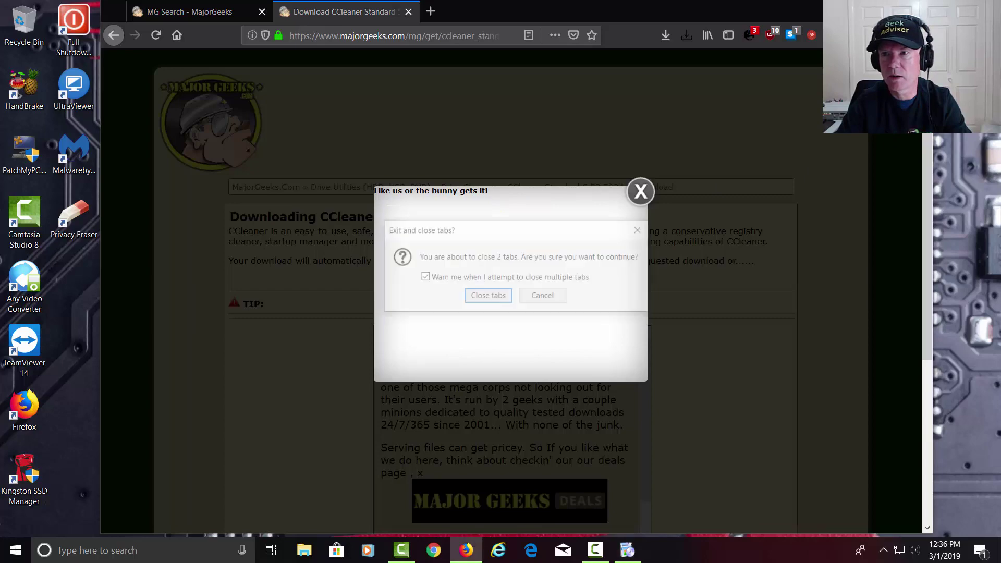
click(479, 298)
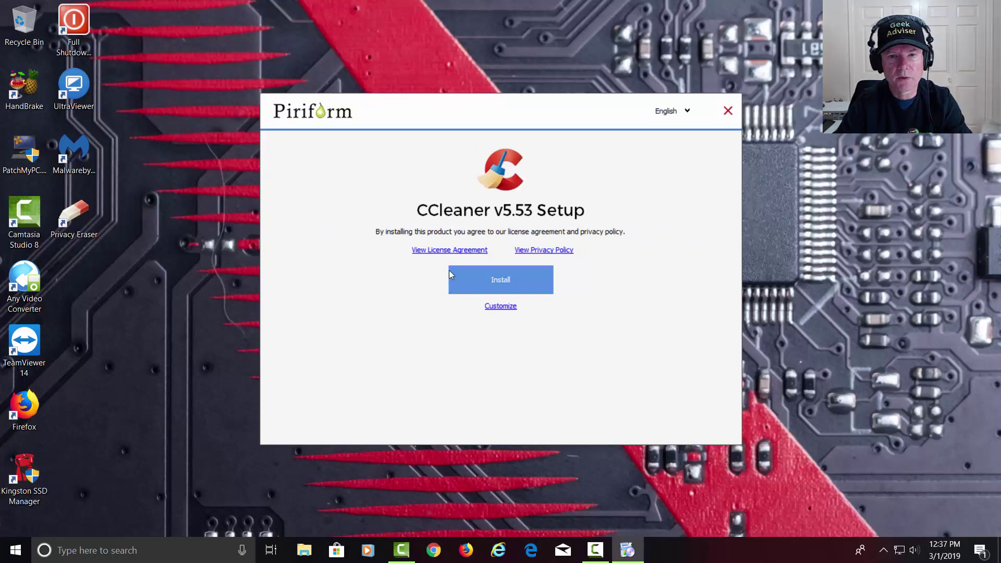
Install CCleaner v5.53 with the default options and run it
click(483, 276)
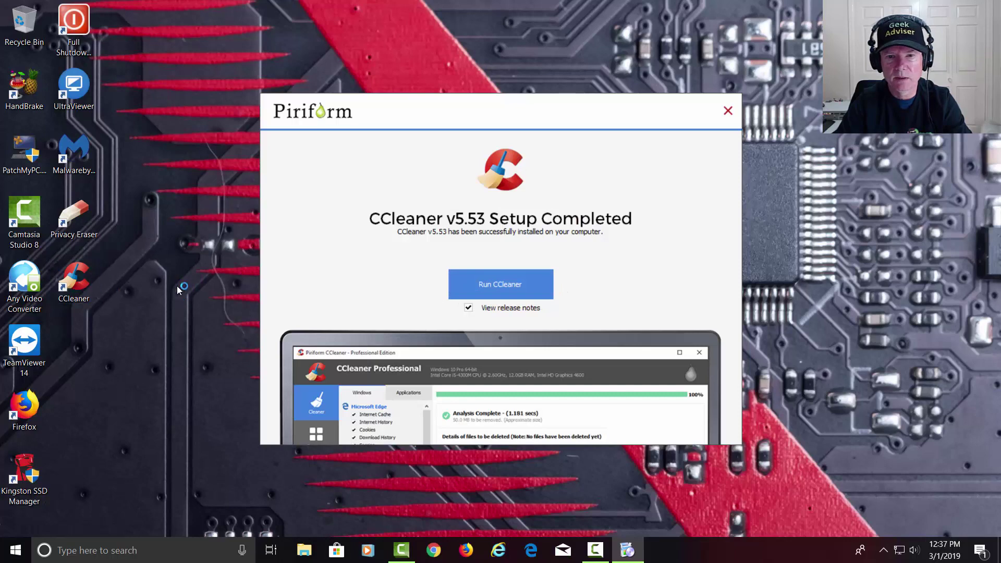
click(505, 285)
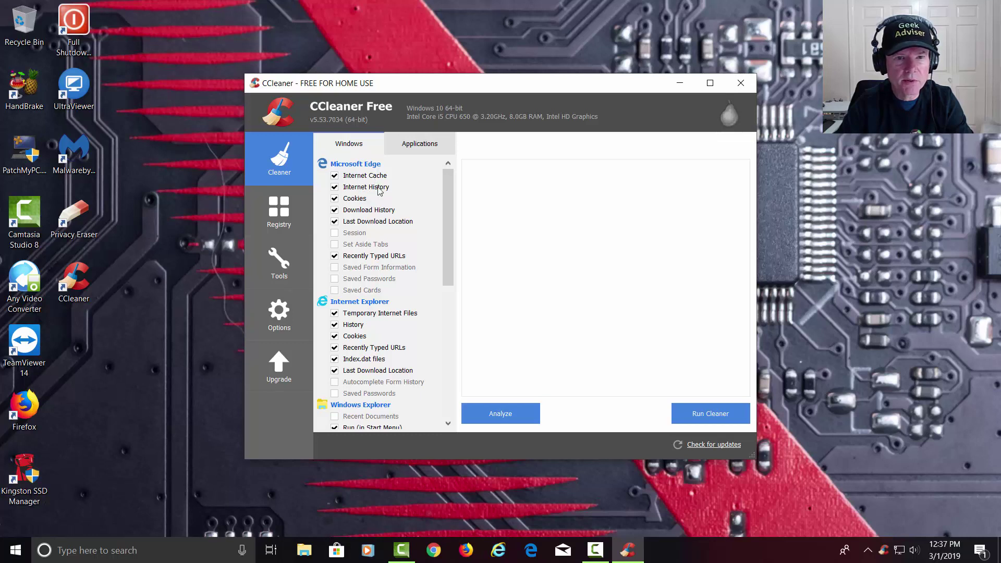
Exclude Microsoft Edge's Cookies and Recently Typed URLs and Internet Explorer's Cookies from the Windows cleaning items
click(334, 200)
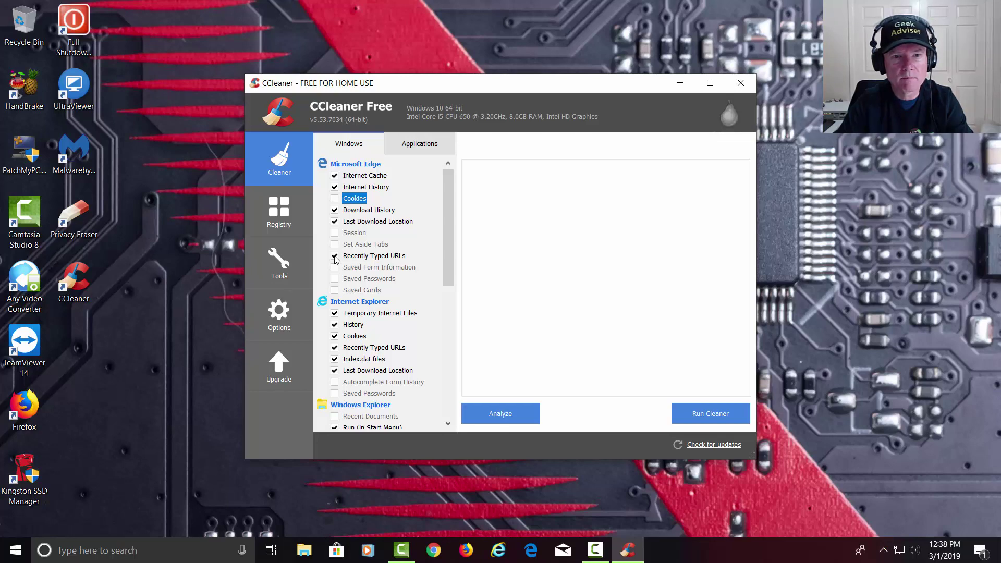
click(335, 257)
scroll(393, 298, down, 2)
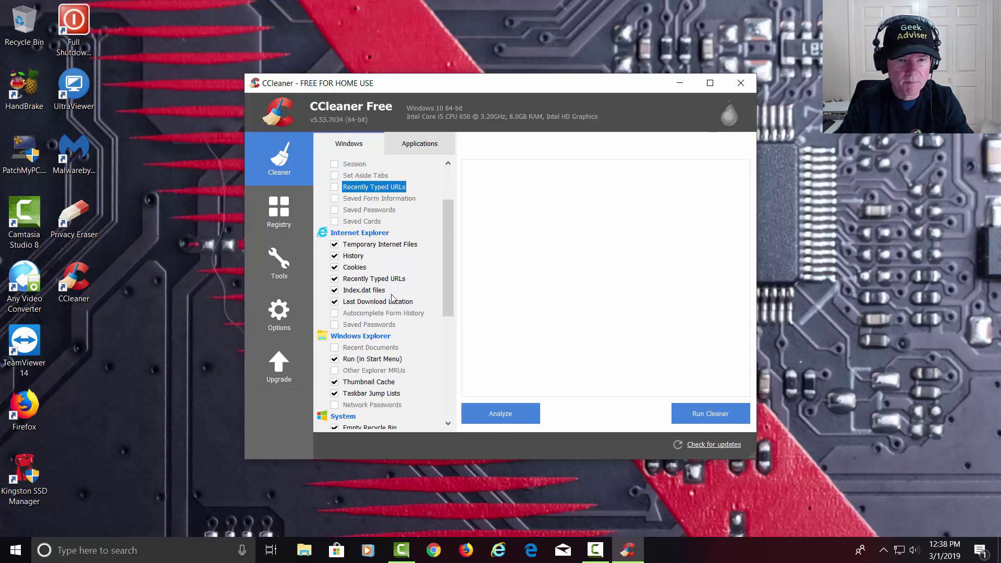
scroll(392, 295, up, 2)
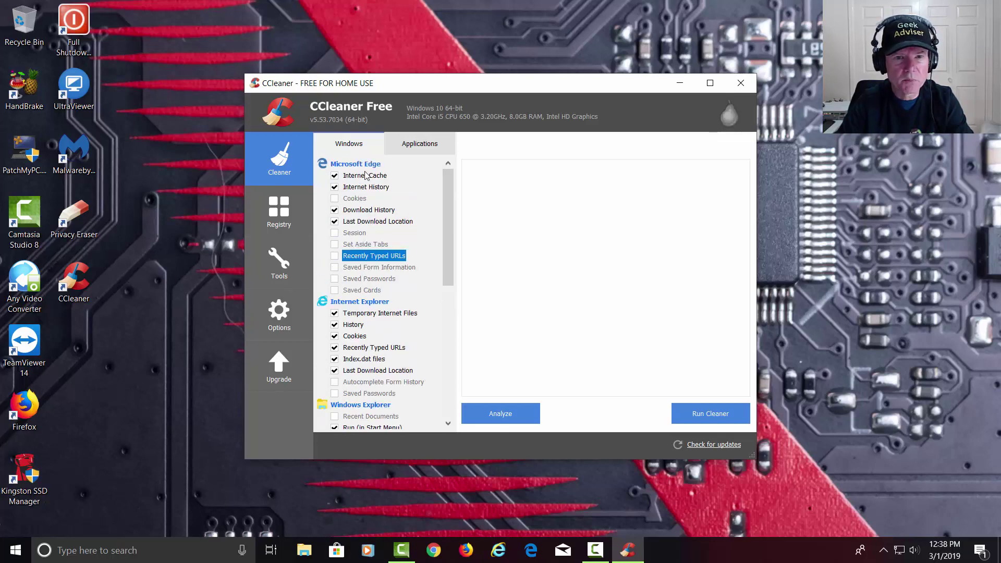
scroll(360, 308, down, 2)
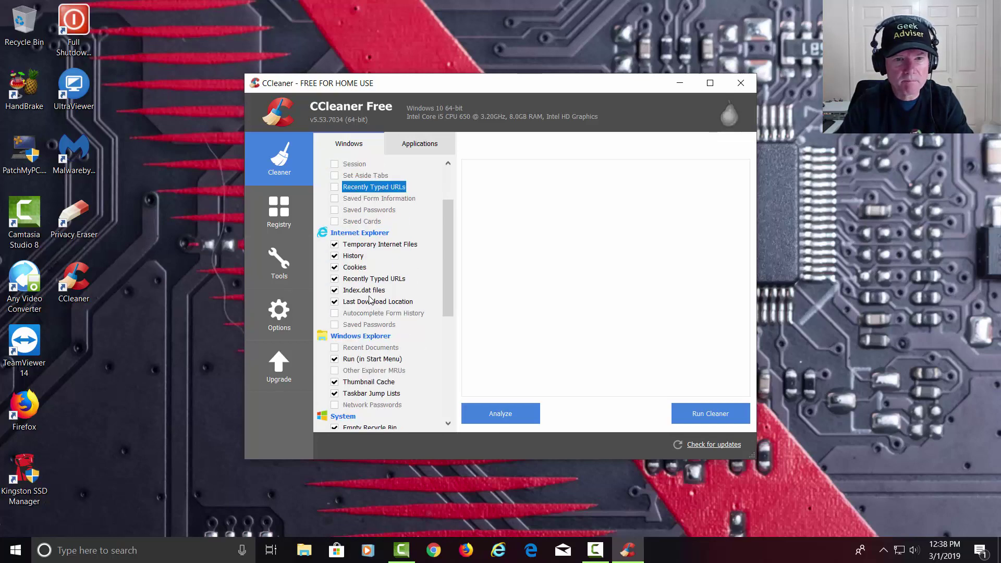
click(335, 267)
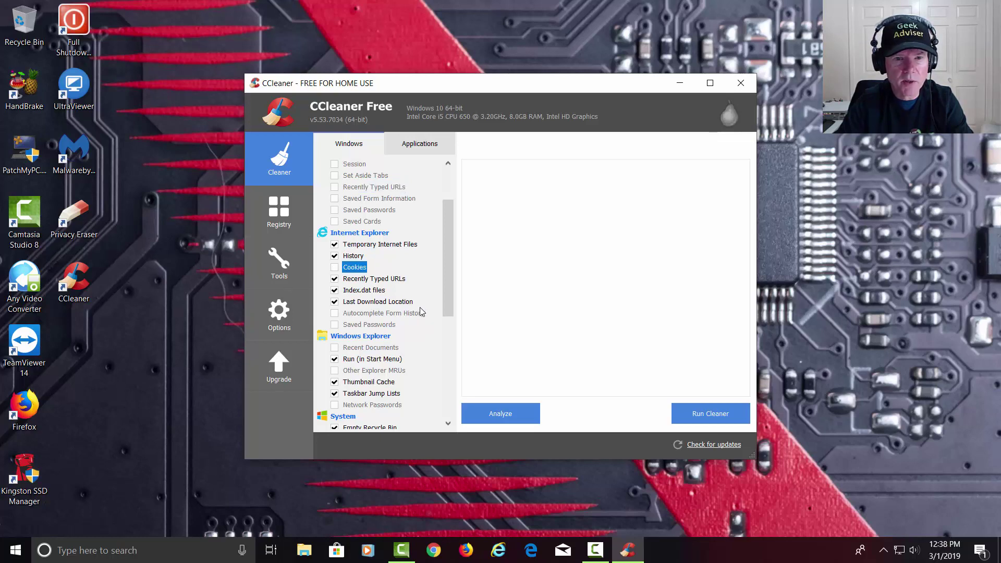
Review the Windows Explorer and System cleaning items, and exclude Firefox's Cookies from the application cleaning items
scroll(422, 311, down, 3)
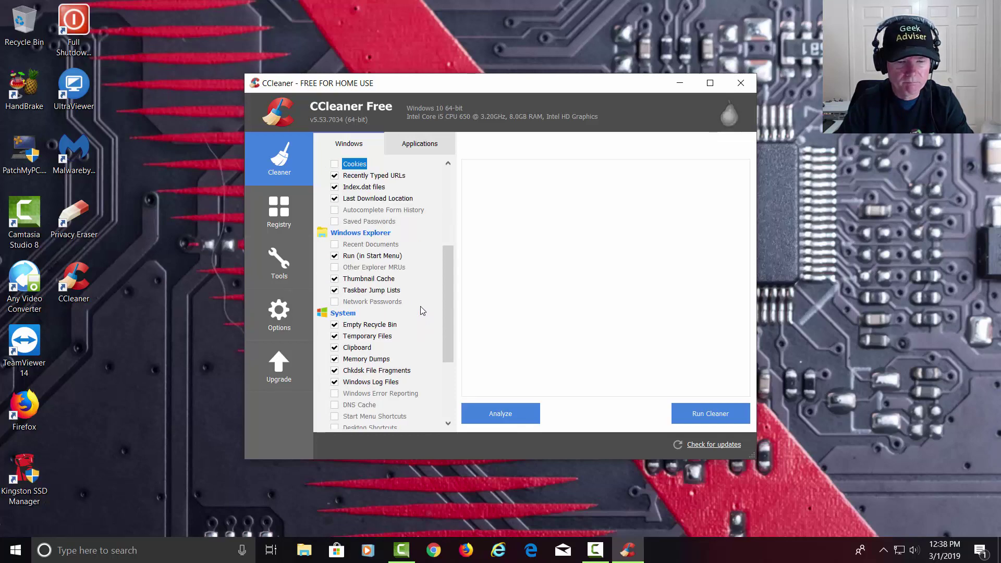
scroll(422, 311, down, 4)
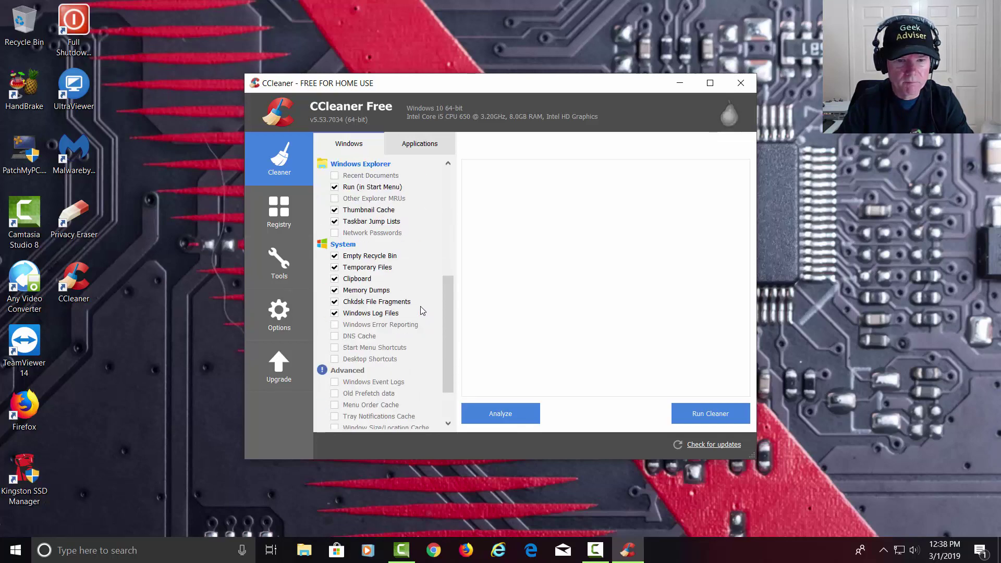
click(423, 142)
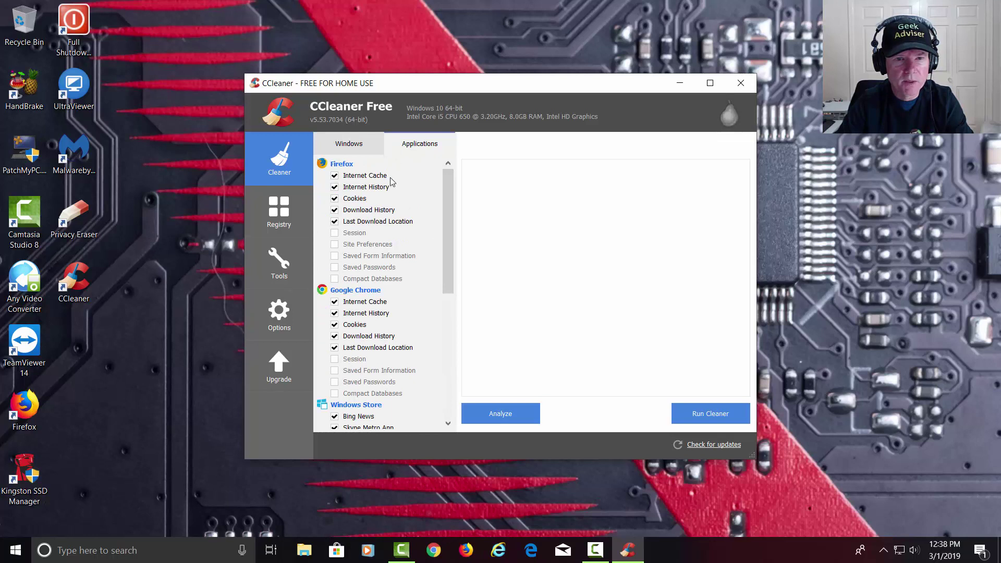
click(336, 200)
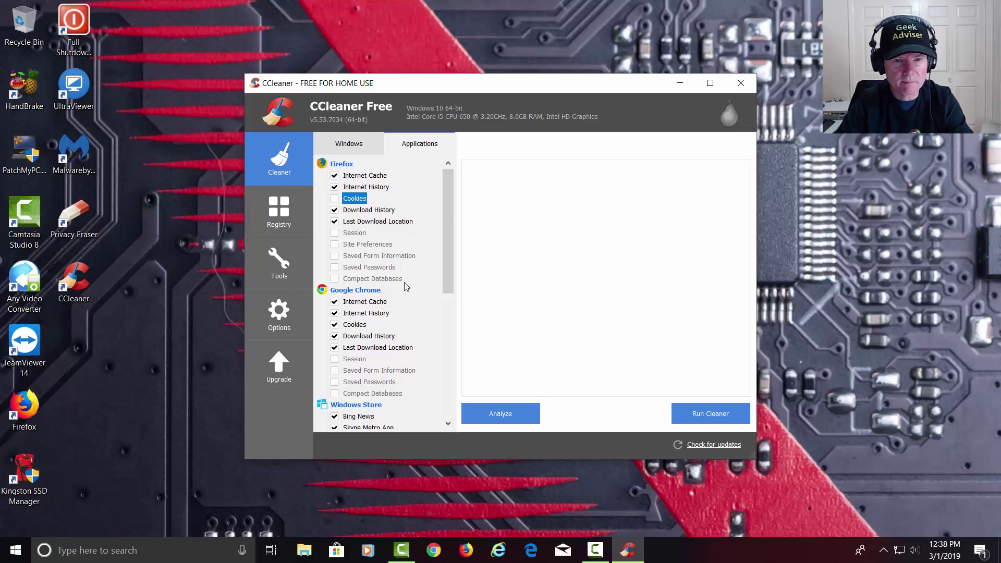
Exclude Google Chrome's Cookies from the application cleaning items and review the remaining Windows Store, Multimedia, Utilities and Windows entries
scroll(407, 286, down, 1)
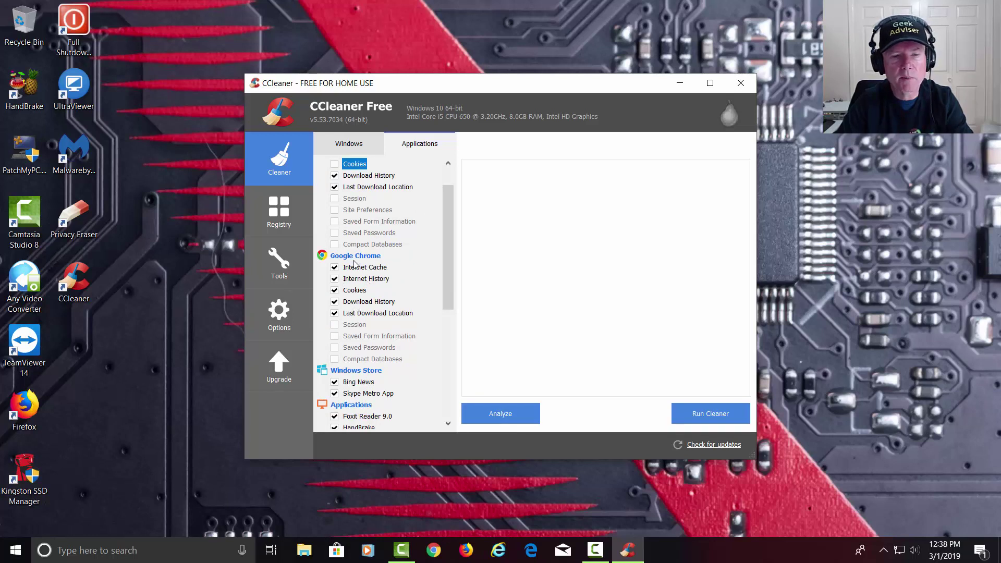
click(335, 290)
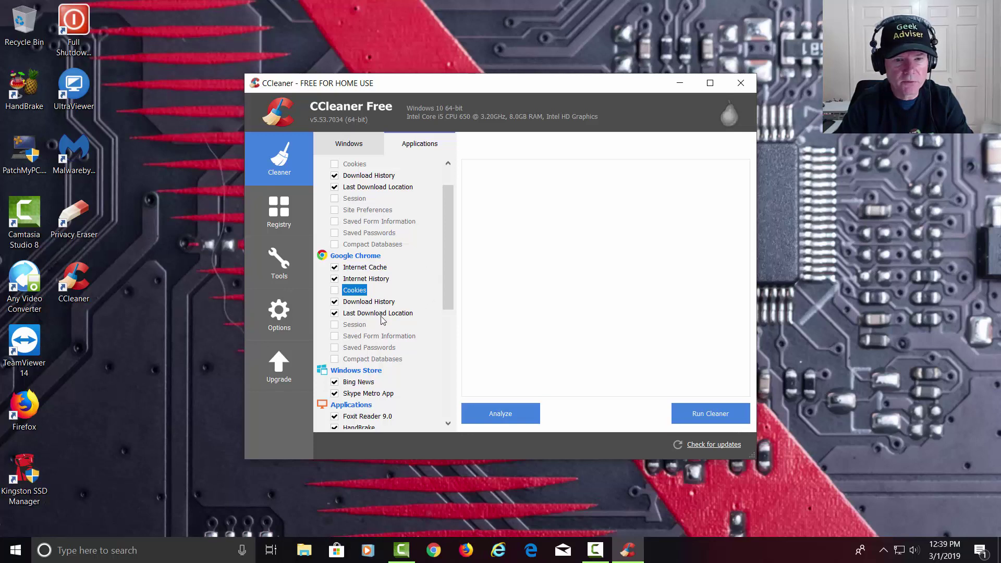
scroll(383, 317, down, 4)
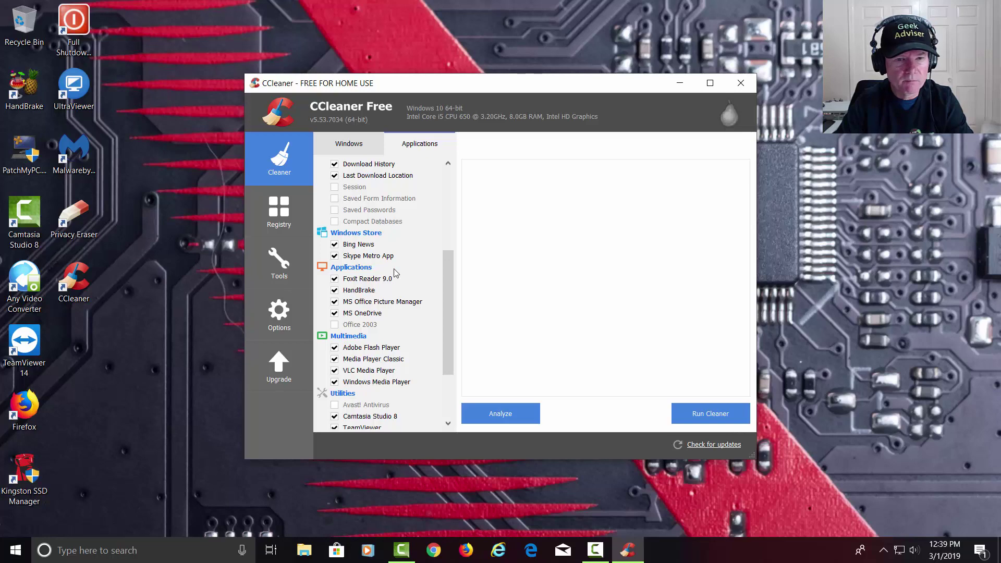
scroll(395, 270, down, 3)
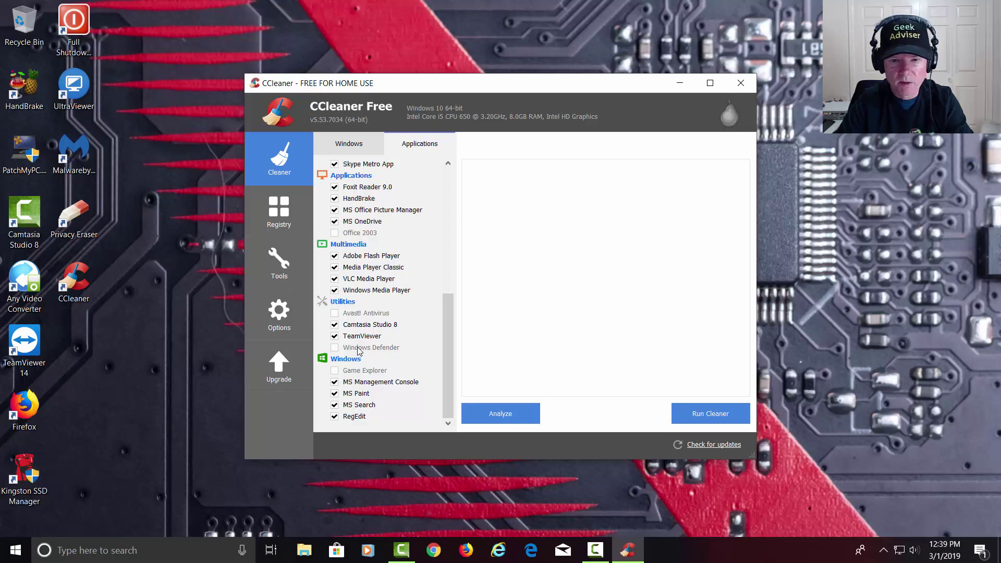
Analyze the selected cleaning items, run the cleaner and confirm deleting the files from the PC
click(502, 410)
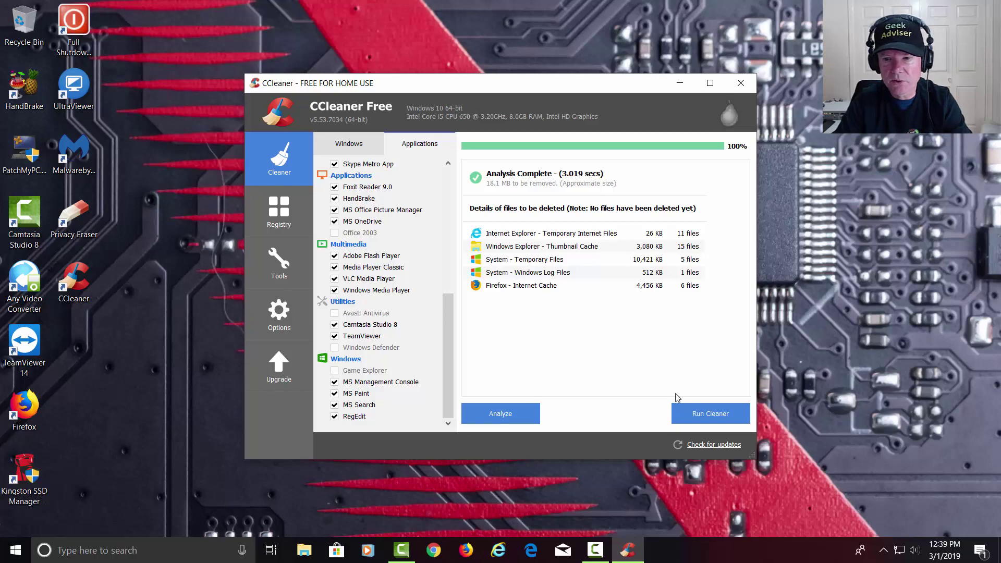
click(730, 415)
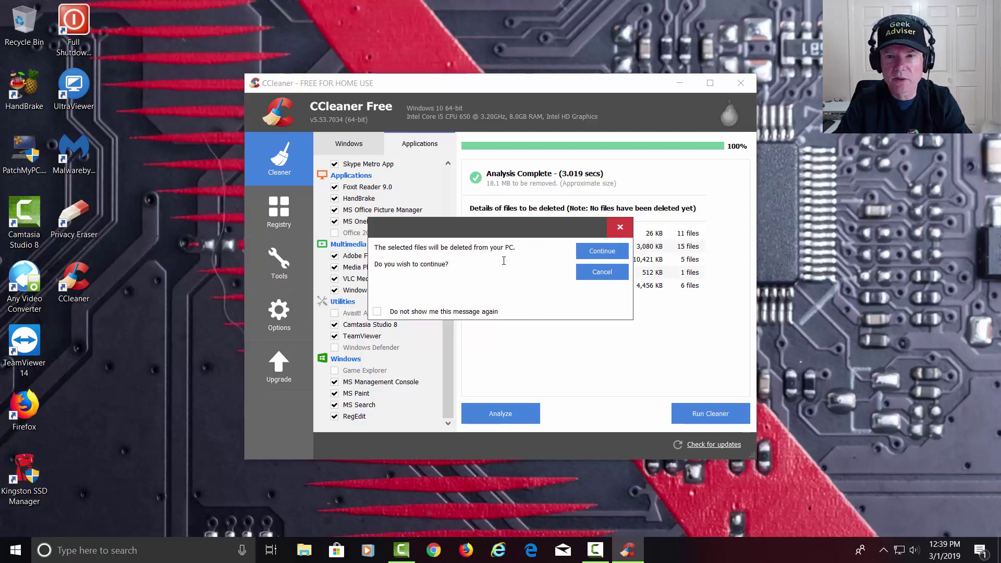
click(605, 251)
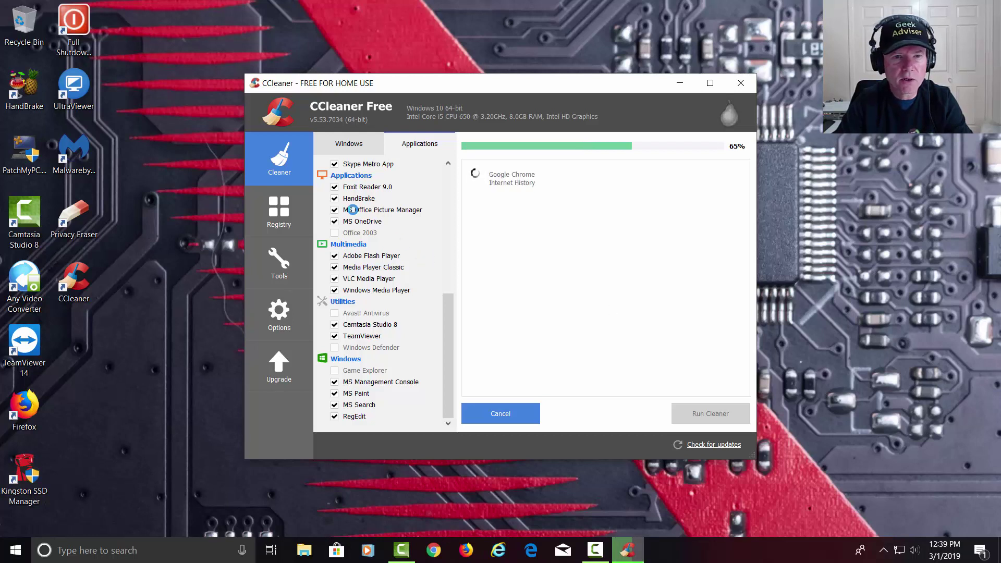
Look over the application cleaning items again, checking which Firefox and Google Chrome entries are included
scroll(368, 240, up, 4)
scroll(367, 240, up, 4)
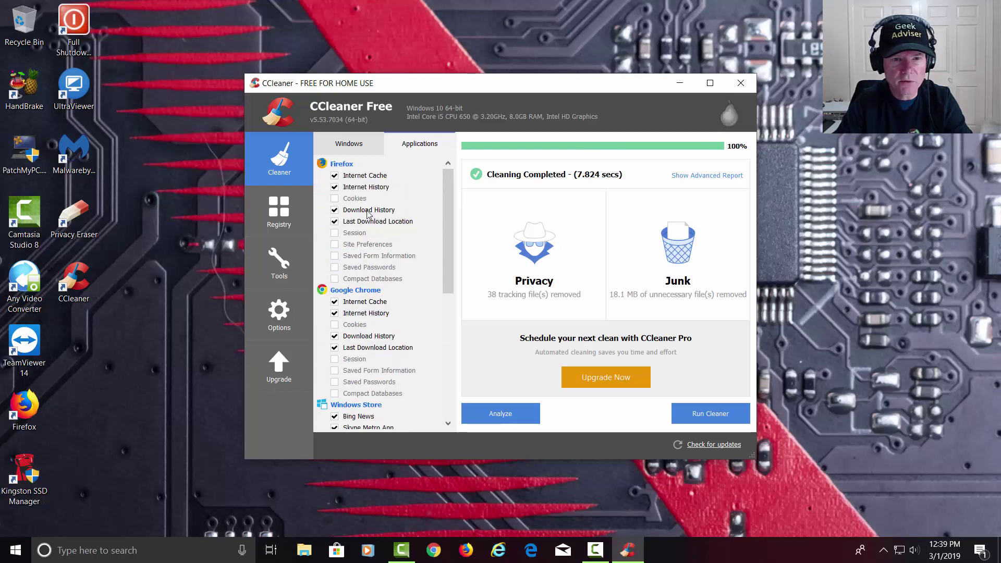
scroll(371, 259, down, 3)
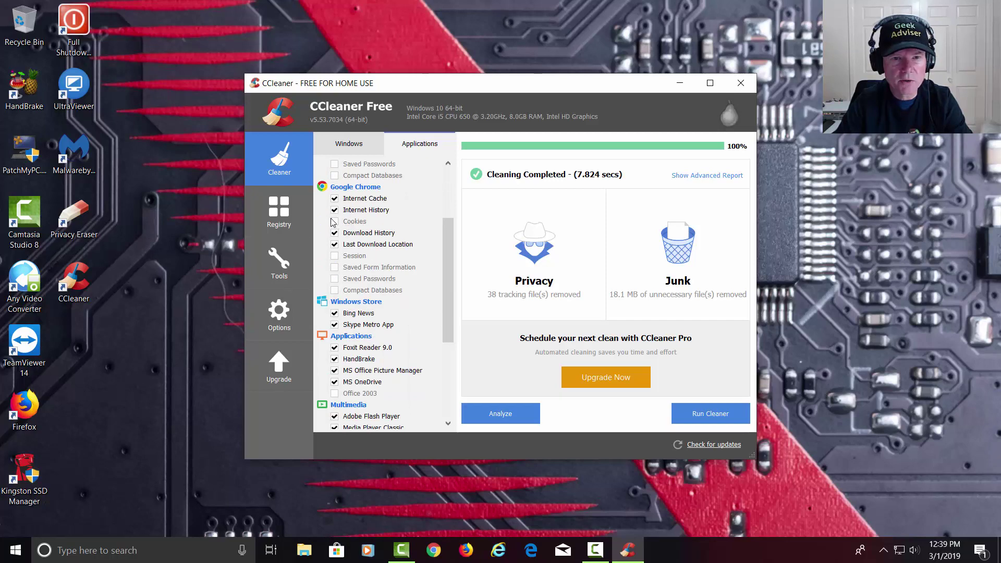
scroll(339, 222, up, 2)
scroll(347, 211, up, 1)
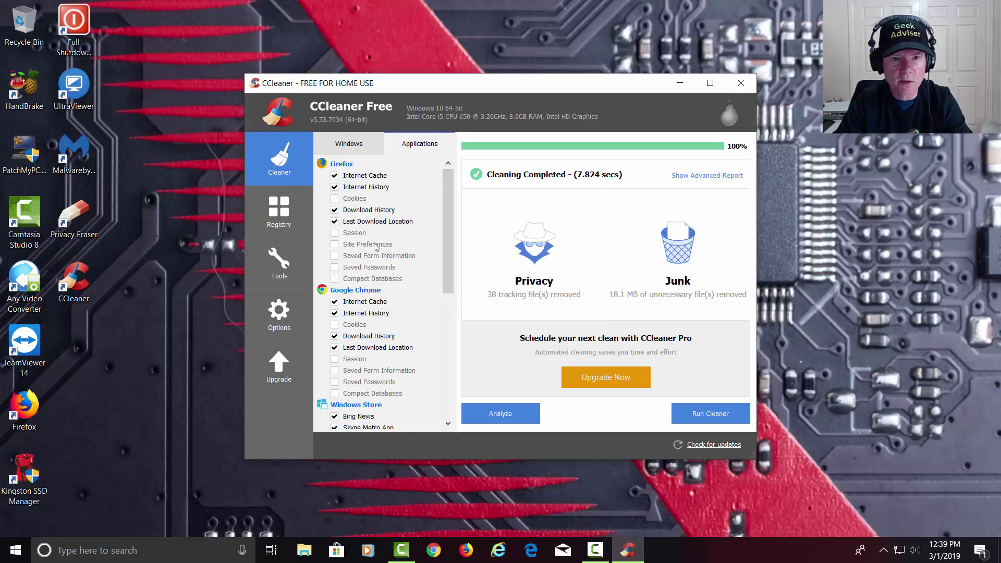
scroll(370, 297, down, 2)
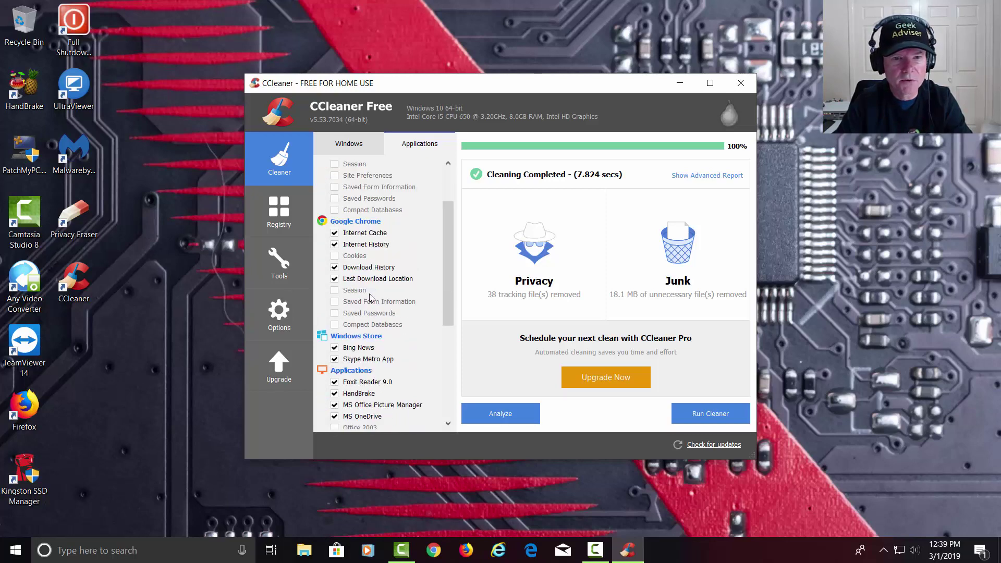
scroll(373, 311, down, 4)
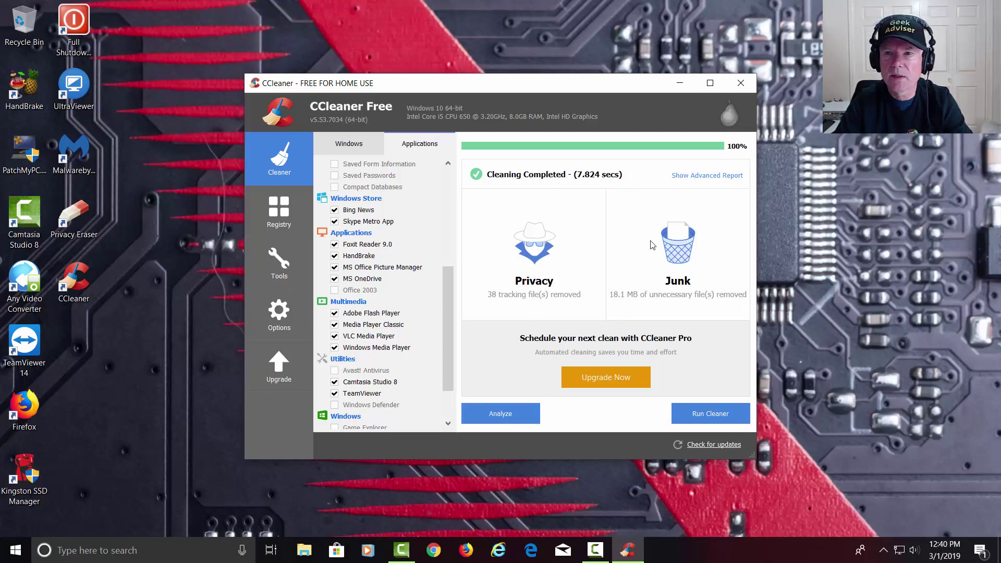
Close CCleaner and dismiss its Smart Cleaning notification
click(742, 84)
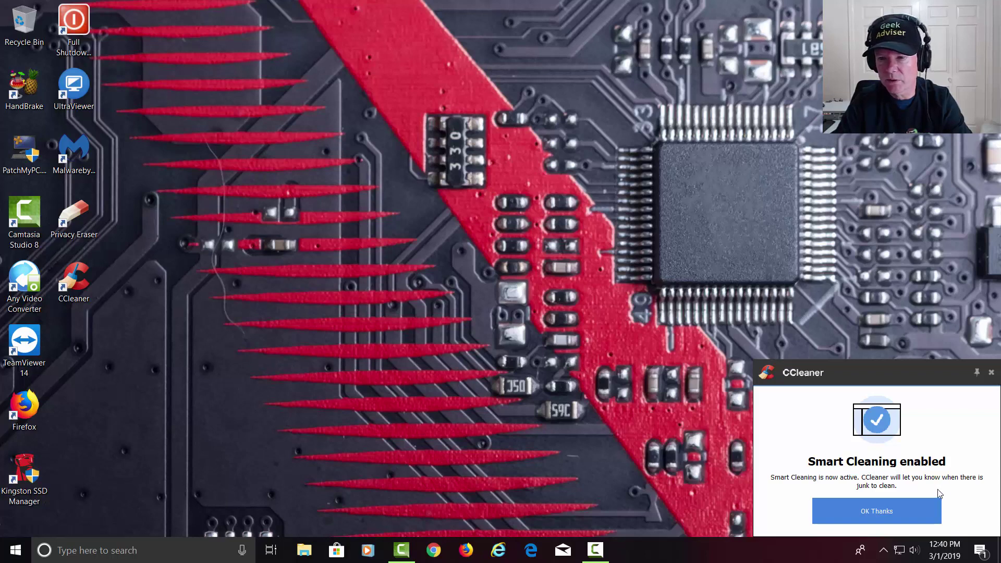
click(875, 511)
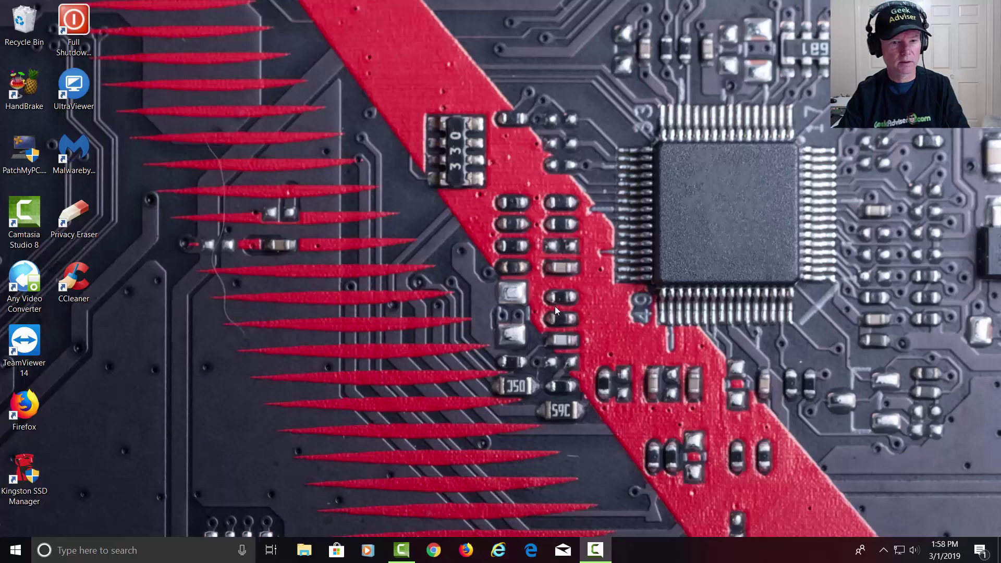
Search Windows for "storage" and open Storage settings
click(183, 538)
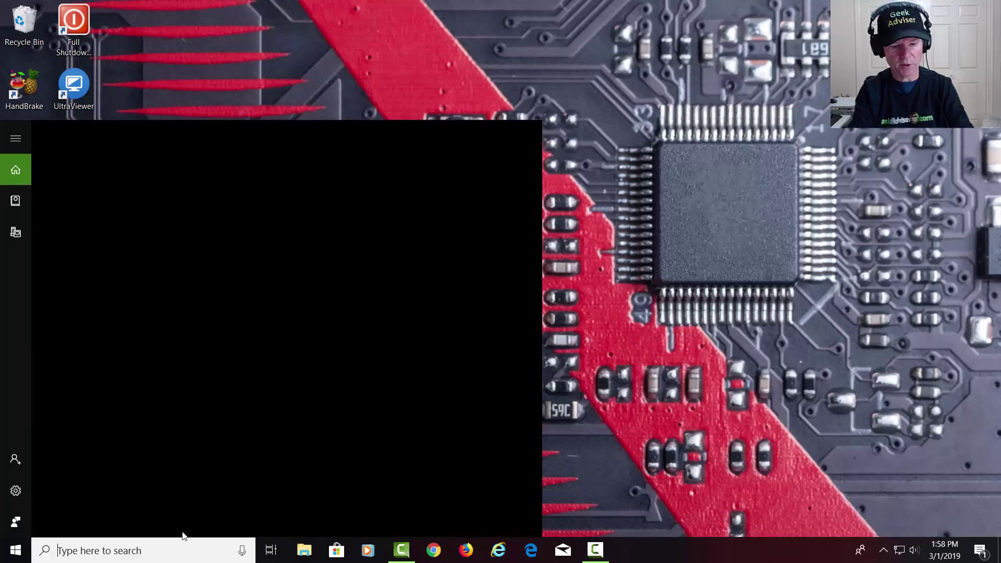
text(storag)
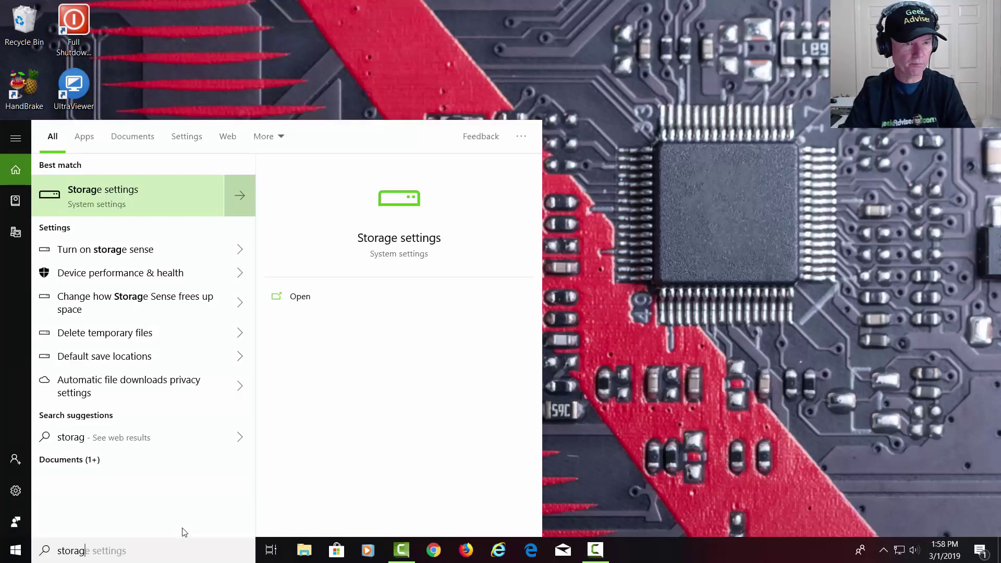
text(e)
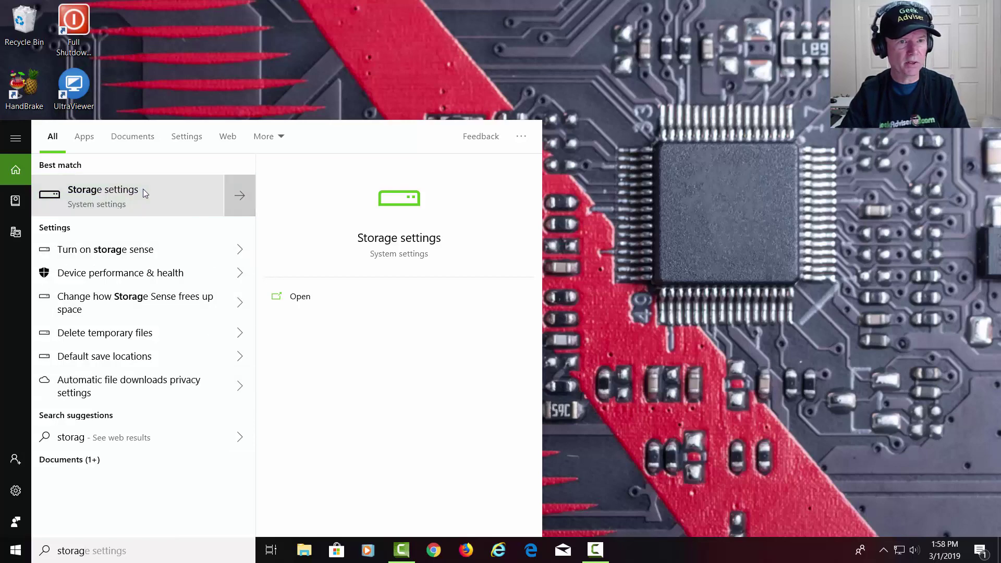
click(143, 190)
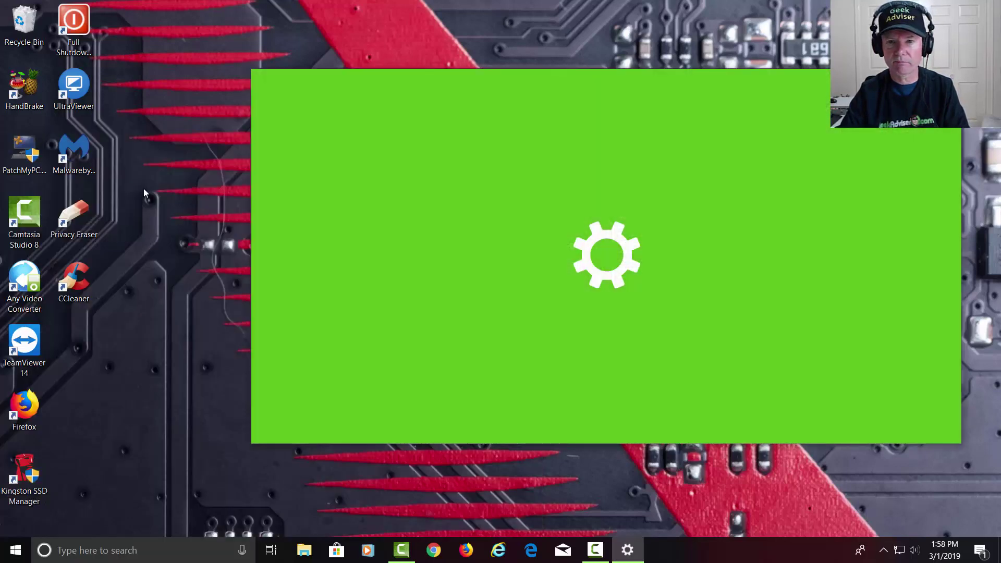